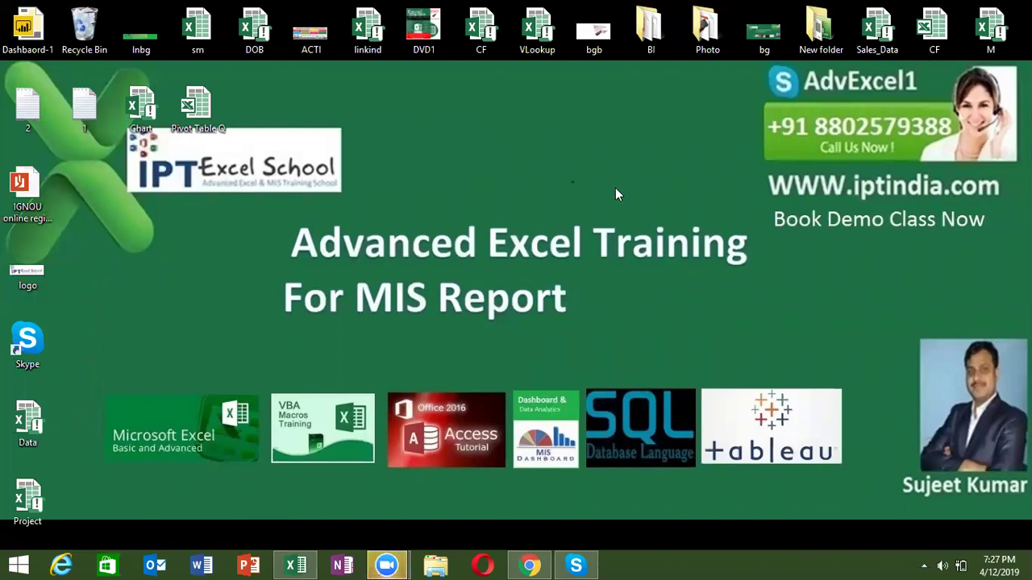
Minimize the Book1 workbook and refresh the Windows desktop
click(295, 565)
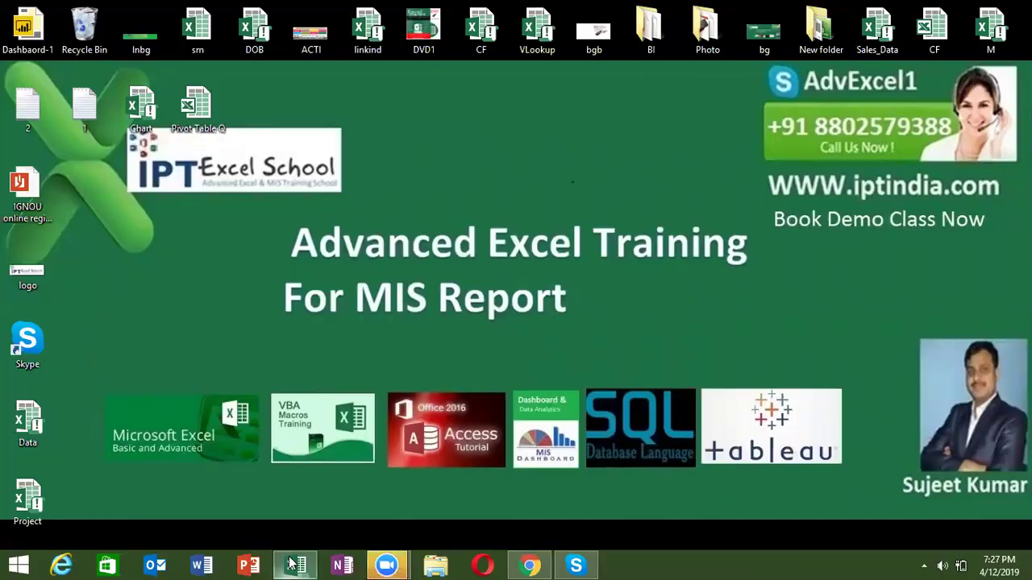
click(292, 562)
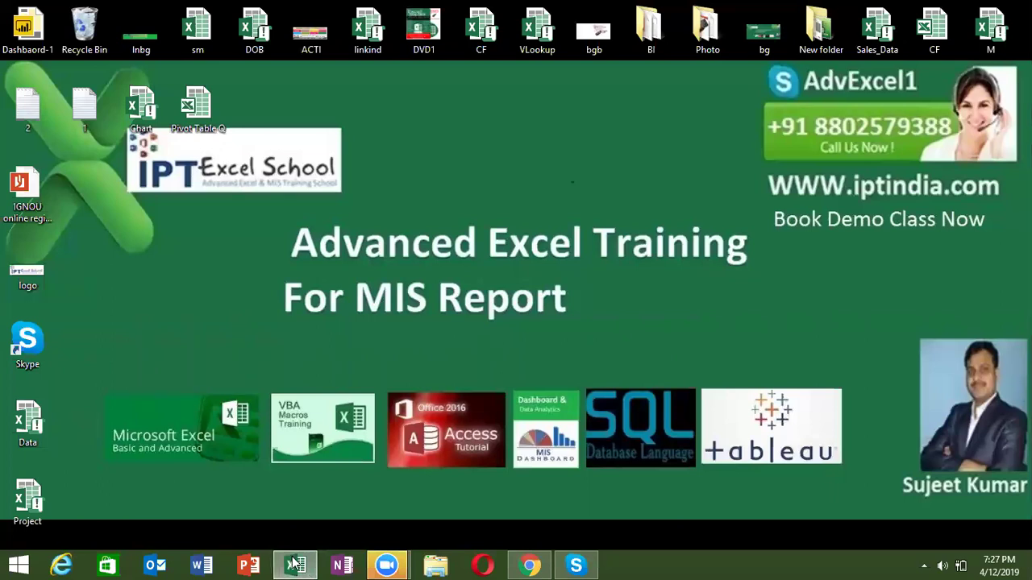
mouse_move(300, 564)
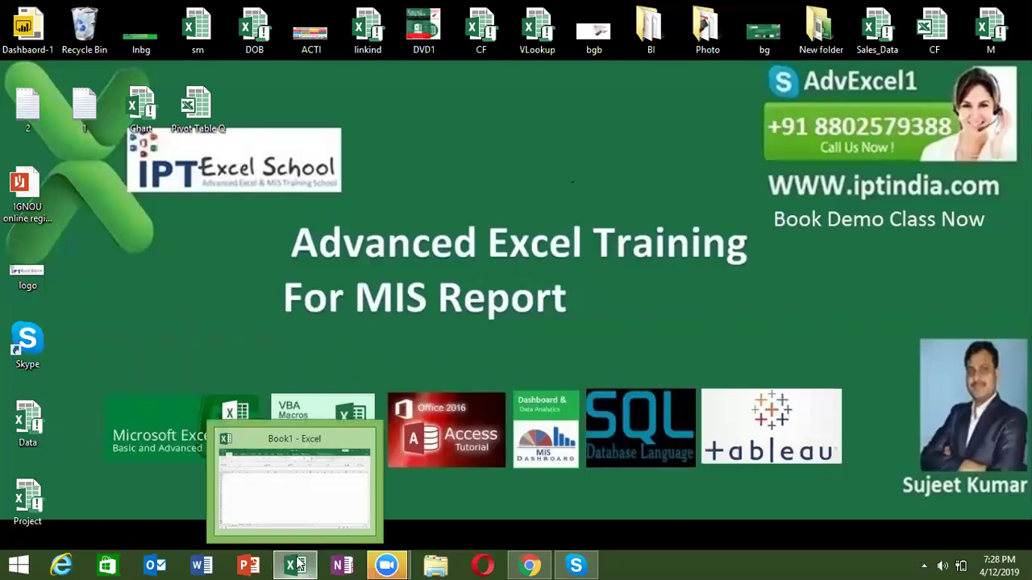
right_click(386, 246)
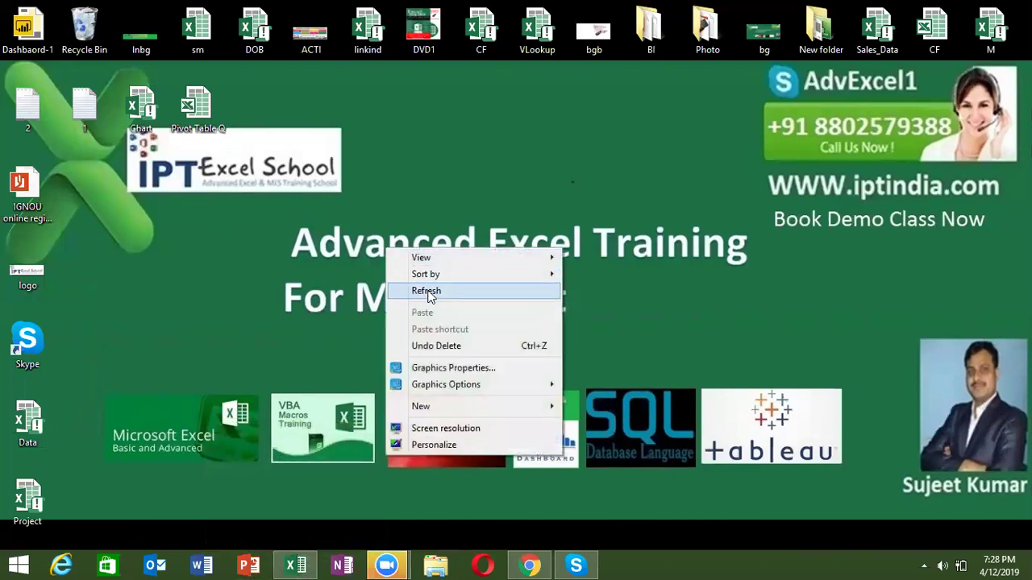
click(427, 291)
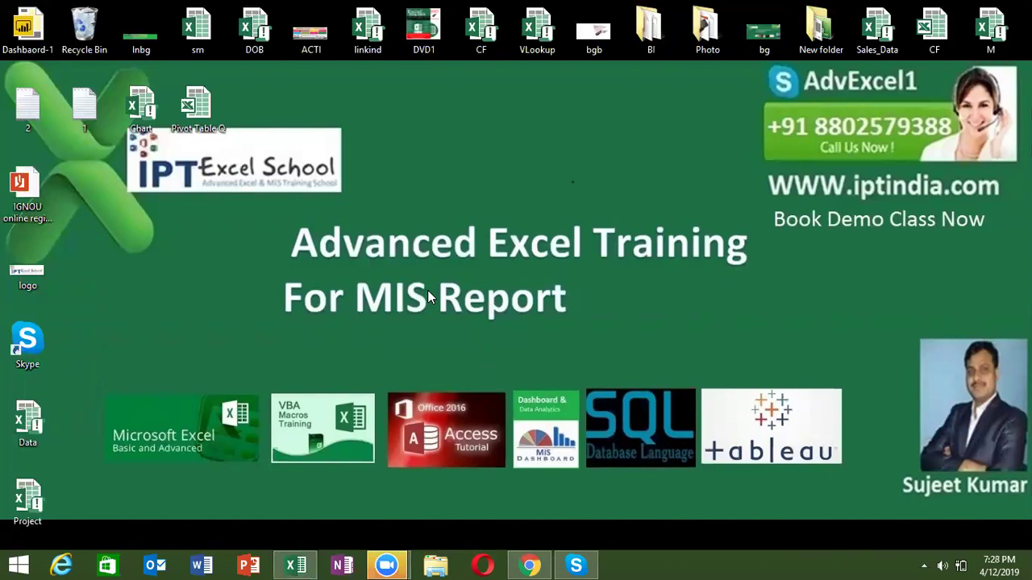
Restore Book1 and delete the stray 'd' from cell A1
click(313, 564)
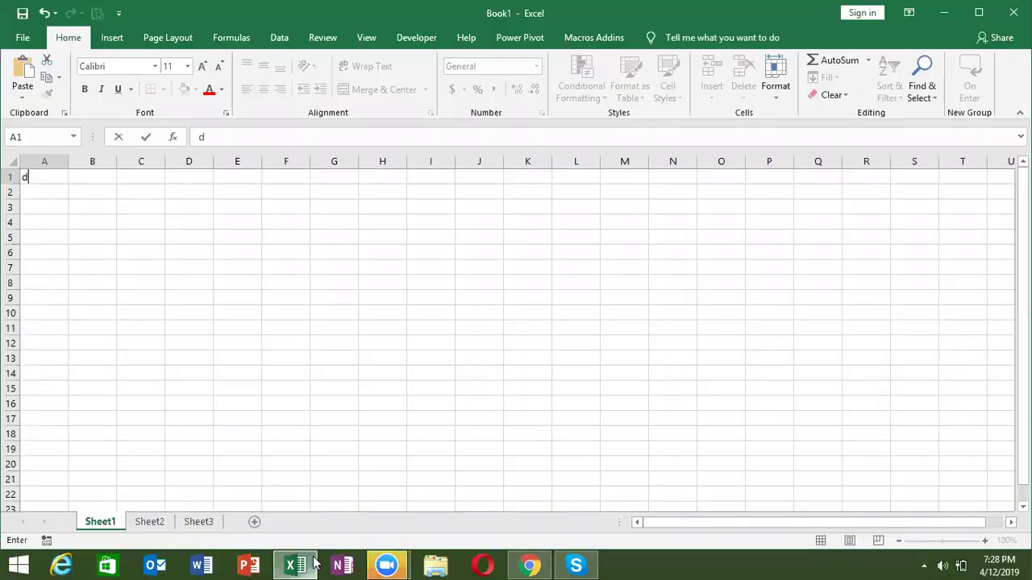
key(Return)
click(110, 218)
click(61, 179)
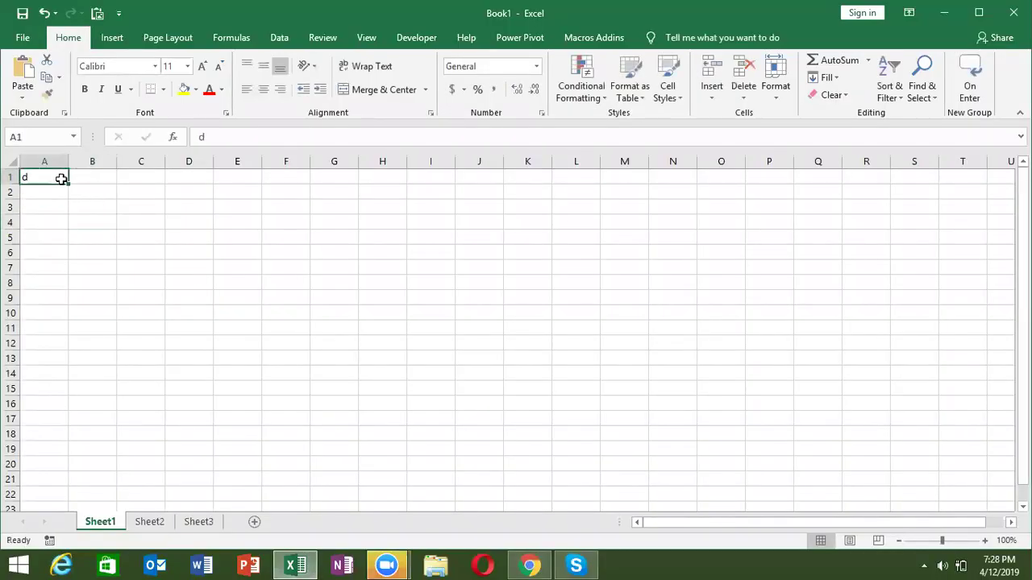
key(Delete)
Select column A, row 1, B1 and B2, then show and dismiss the Formulas financial function list
click(40, 161)
click(6, 178)
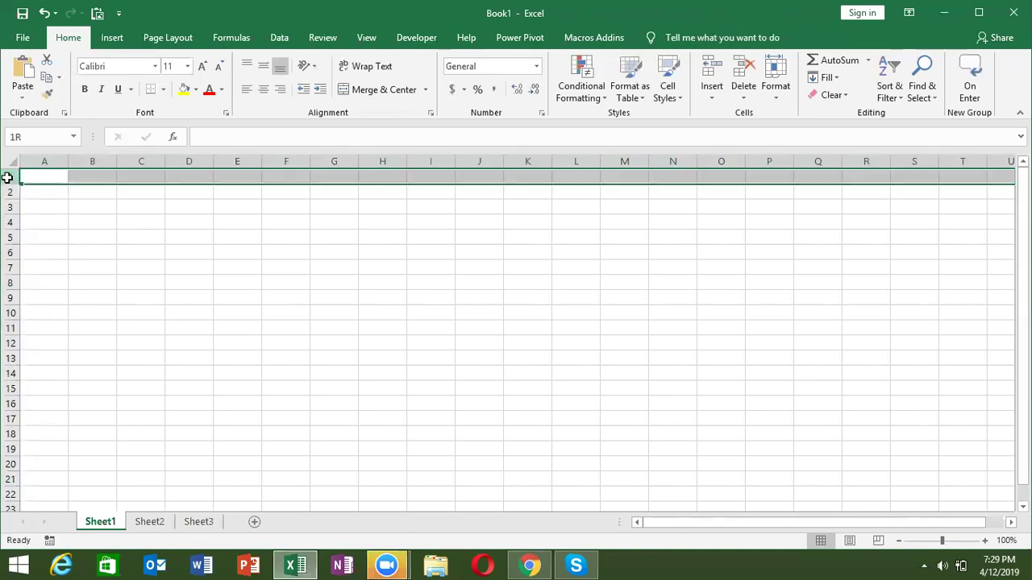
click(82, 179)
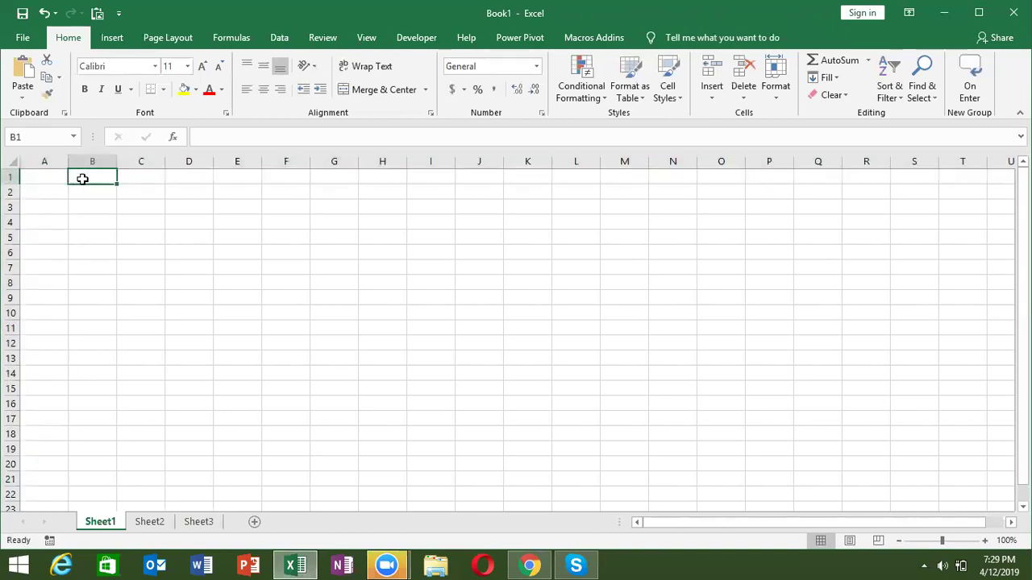
click(106, 187)
key(Up)
key(alt)
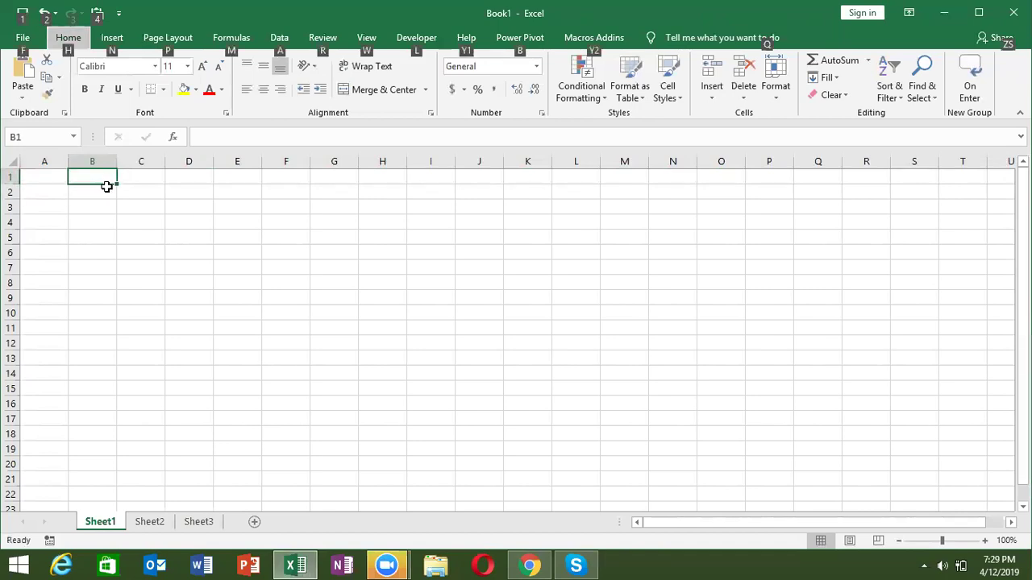
key(m)
key(i)
click(94, 202)
Enter 'miss Data Storage' in B3, replacing the mistyped 'D' and 'MISS' first
click(96, 204)
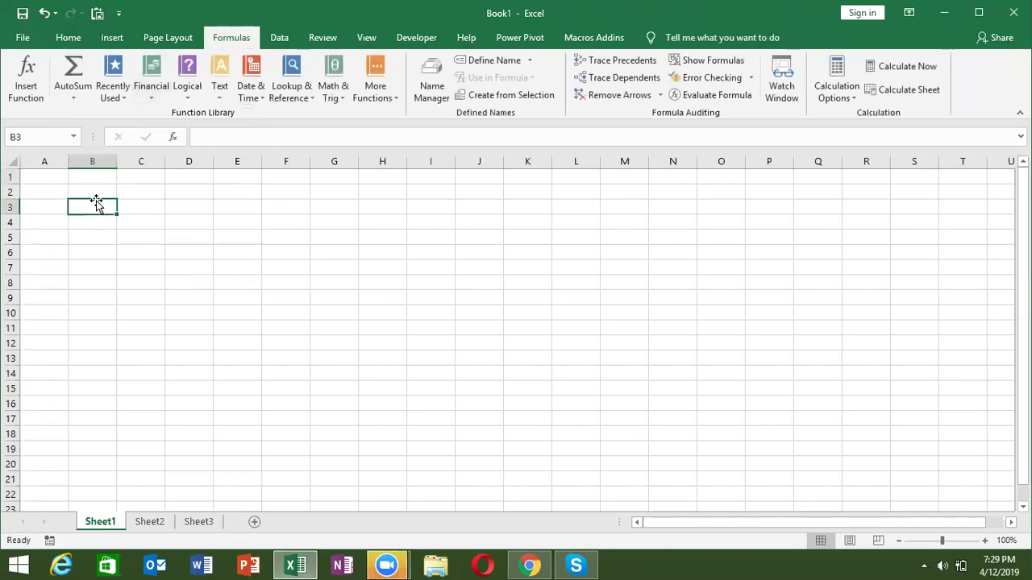
text(D)
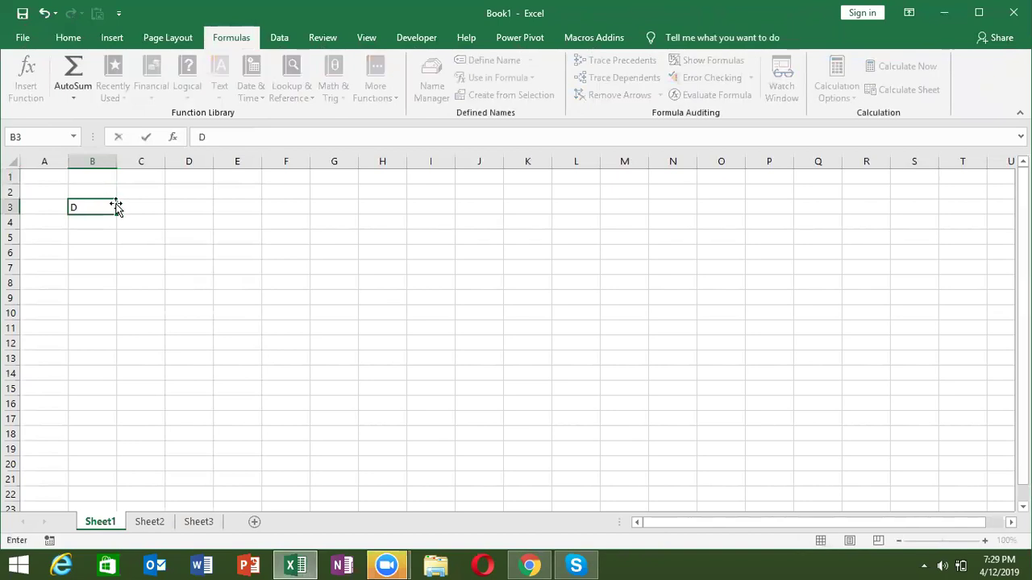
key(BackSpace)
text(MISS)
key(BackSpace)
key(BackSpace)
key(BackSpace)
key(BackSpace)
text(mi)
text(ss Data St)
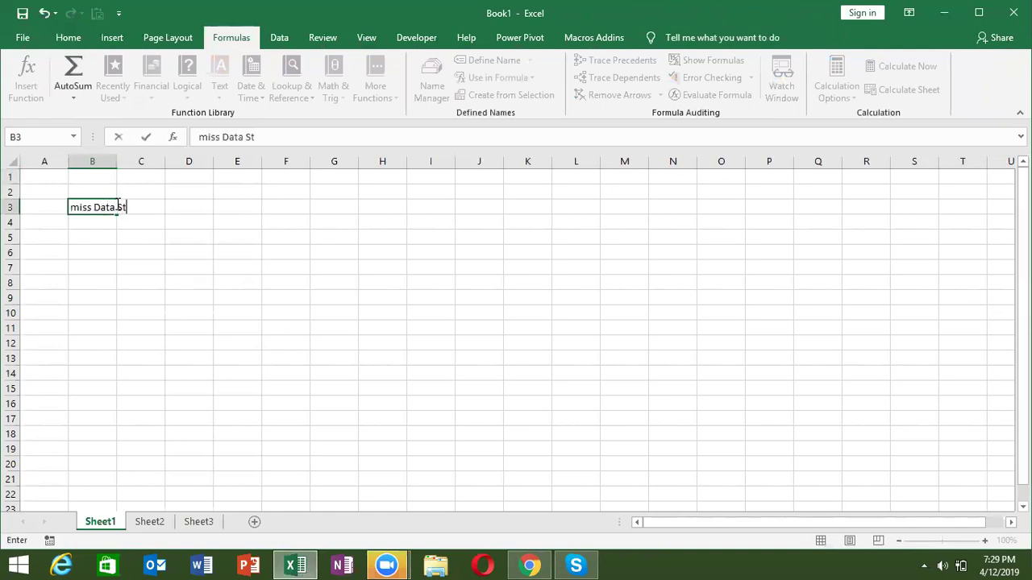
text(o)
text(rage)
key(Return)
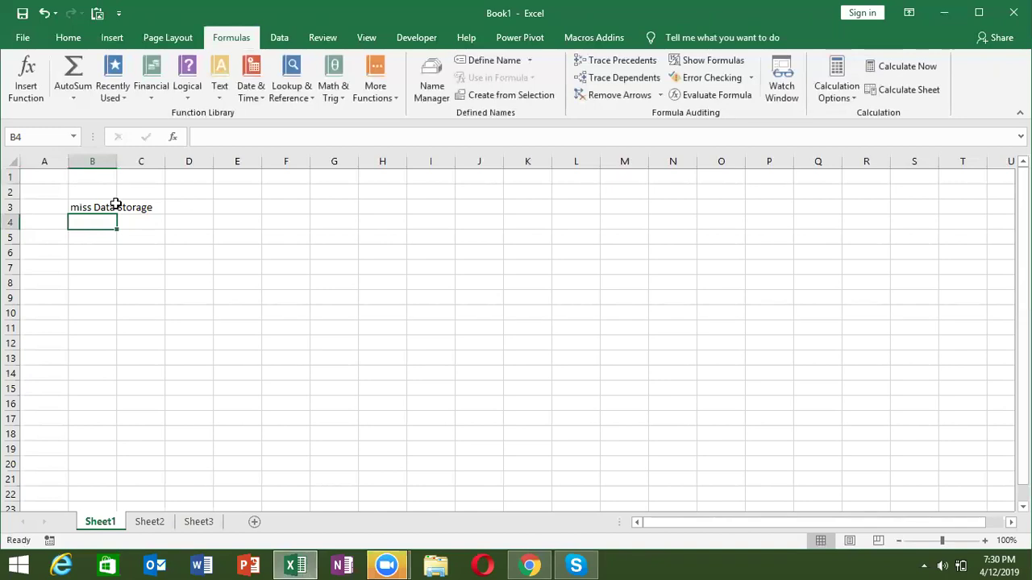
Enter 'Small Data' in B4 and 'Summery' in B5
click(116, 204)
key(Return)
click(116, 204)
key(Return)
text(Small Data)
key(Return)
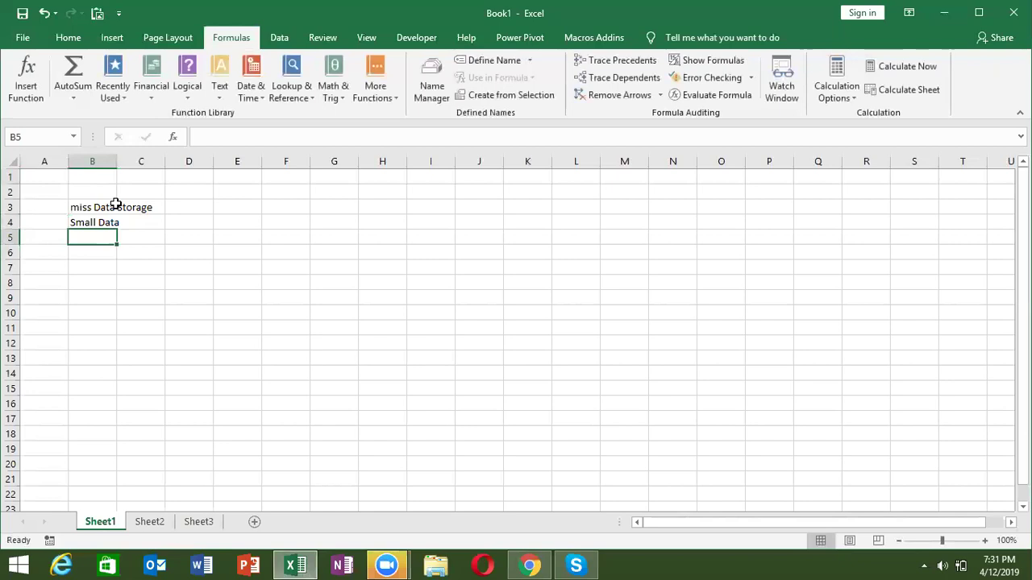
text(Sum)
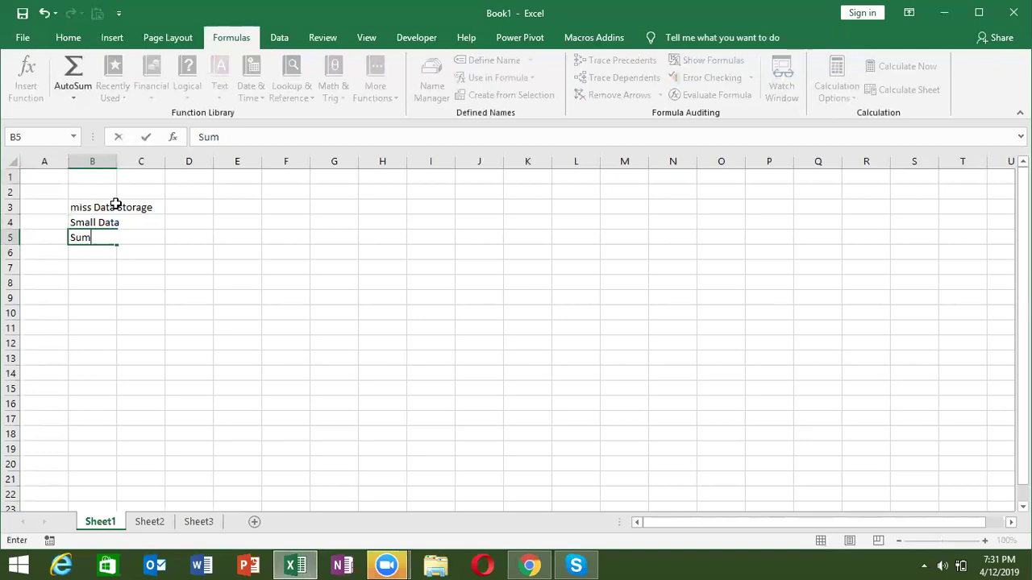
text(mery)
key(Return)
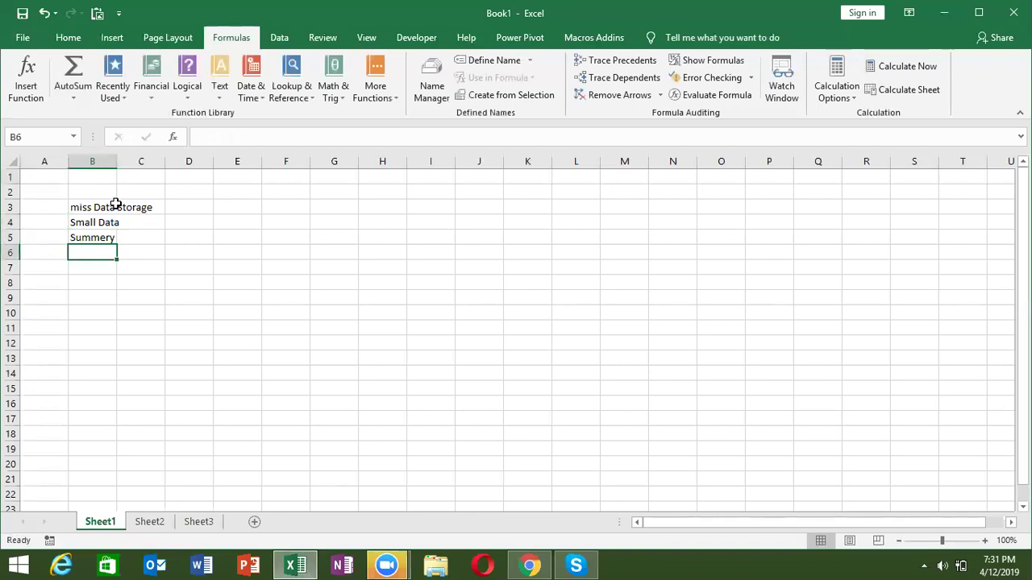
Open the recent CF workbook and inspect its Sales_Person and Amt columns on the Data sheet
click(29, 39)
click(47, 120)
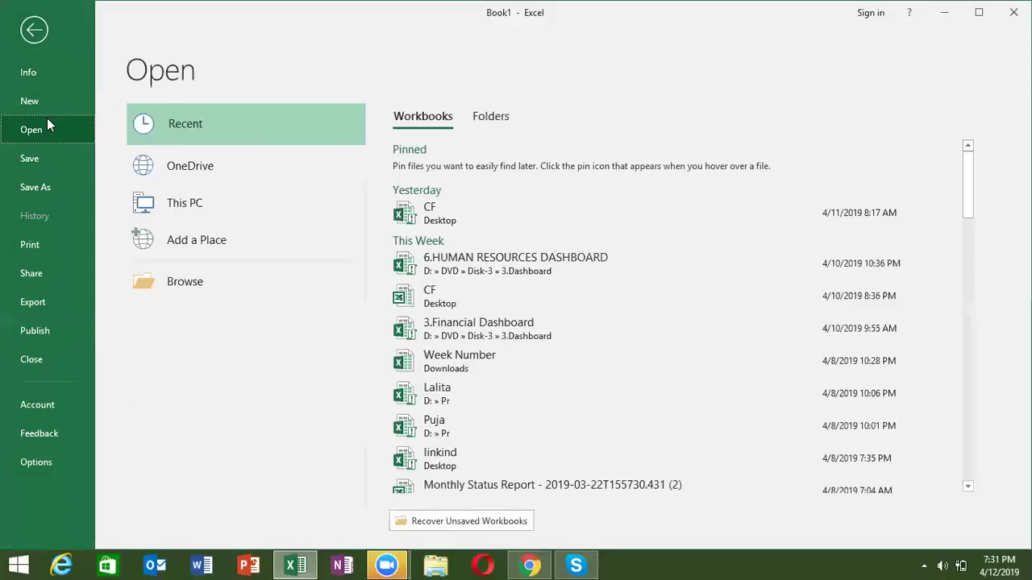
click(532, 215)
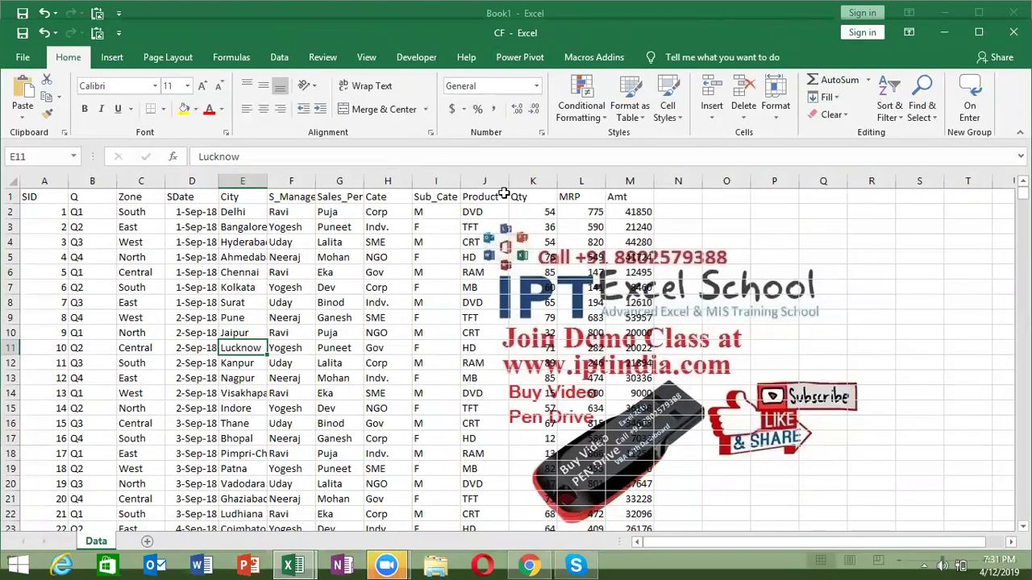
click(340, 181)
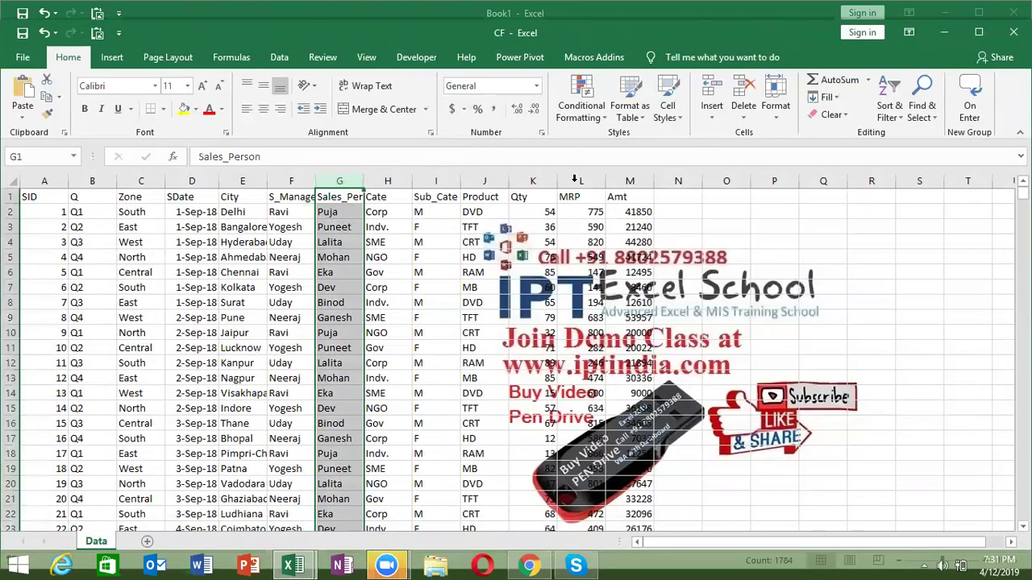
click(623, 175)
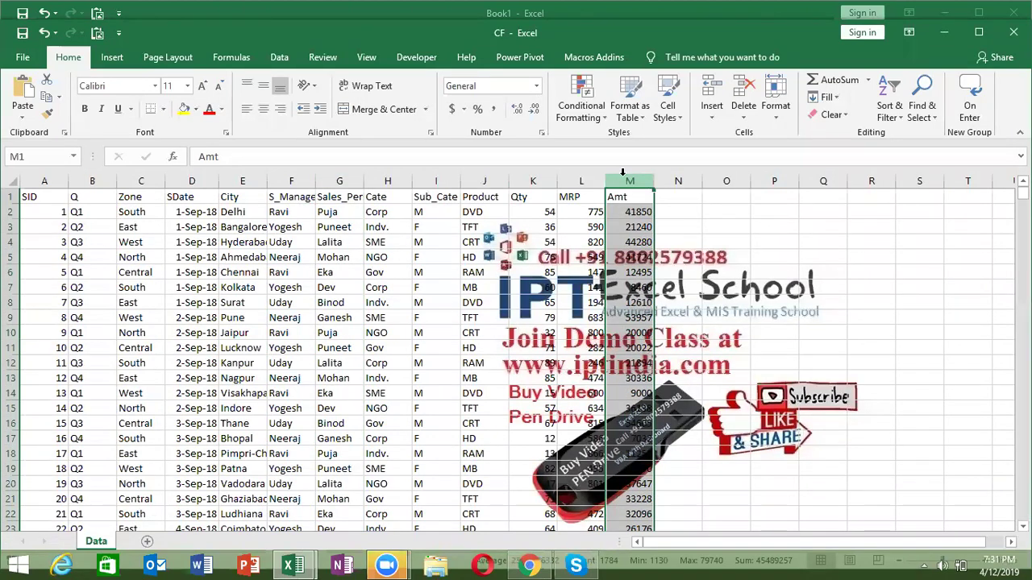
click(46, 194)
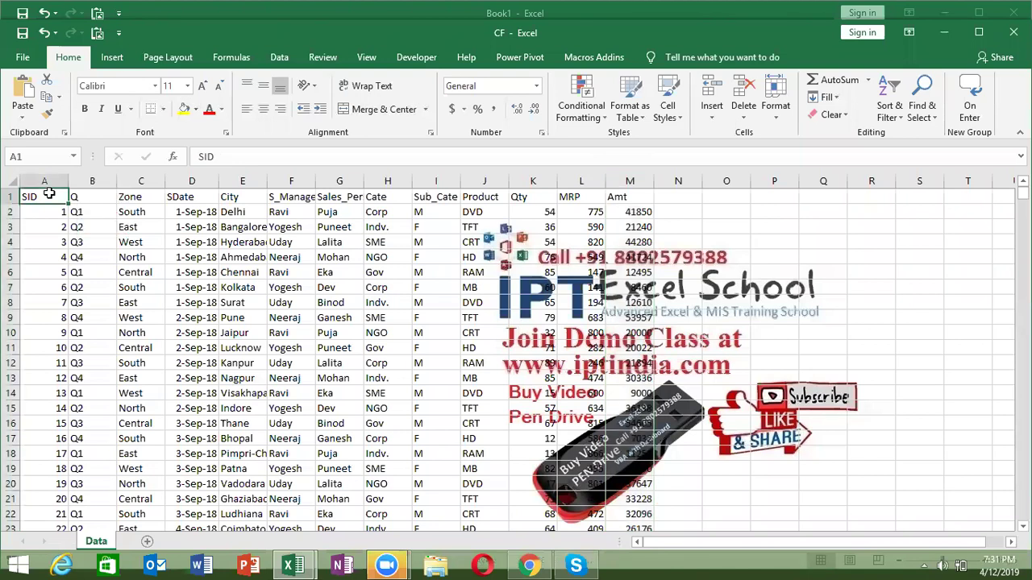
Insert a PivotTable from the CF data on a new sheet and reposition its field list pane
click(110, 65)
click(29, 95)
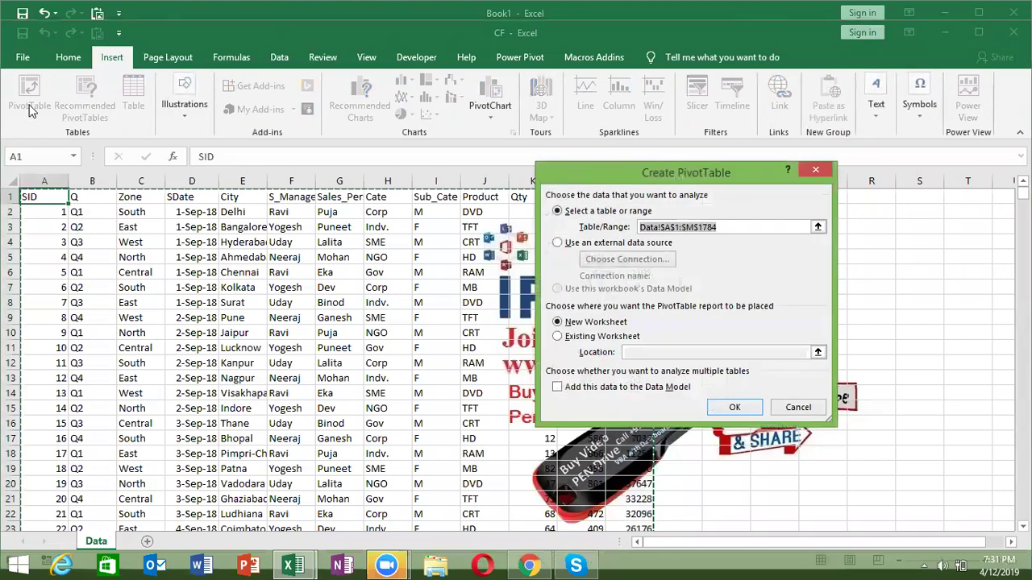
click(734, 407)
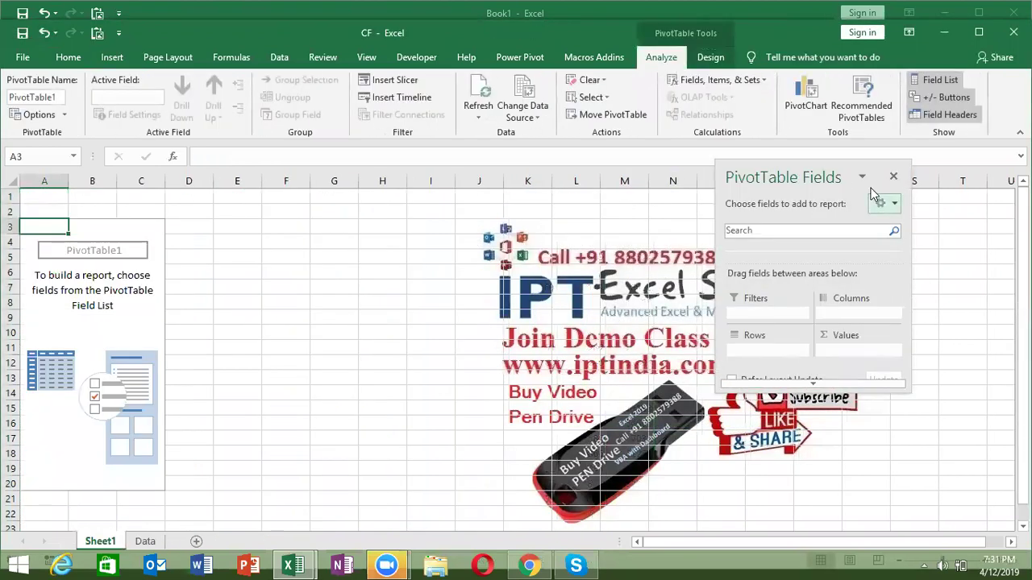
drag(828, 176, 931, 200)
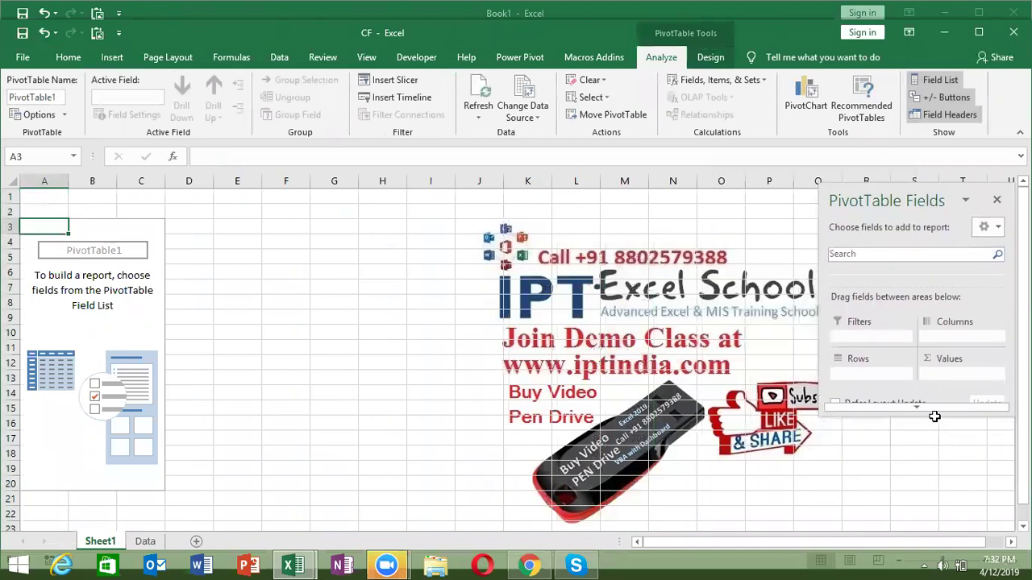
drag(924, 417, 939, 552)
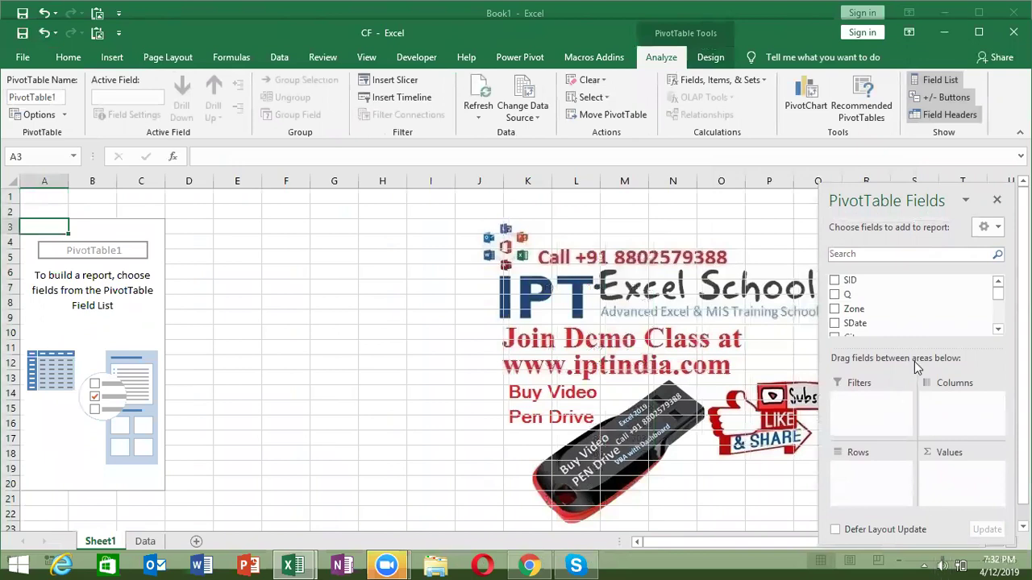
drag(938, 190, 937, 152)
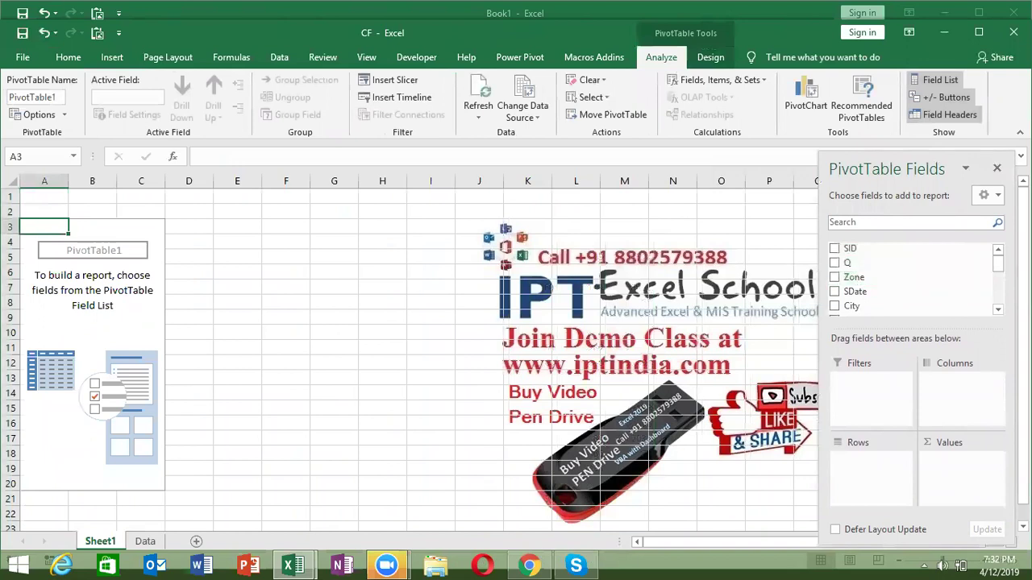
Put Sales_Person in rows and Amt in values, then dock and close the field list
drag(1003, 266, 1003, 276)
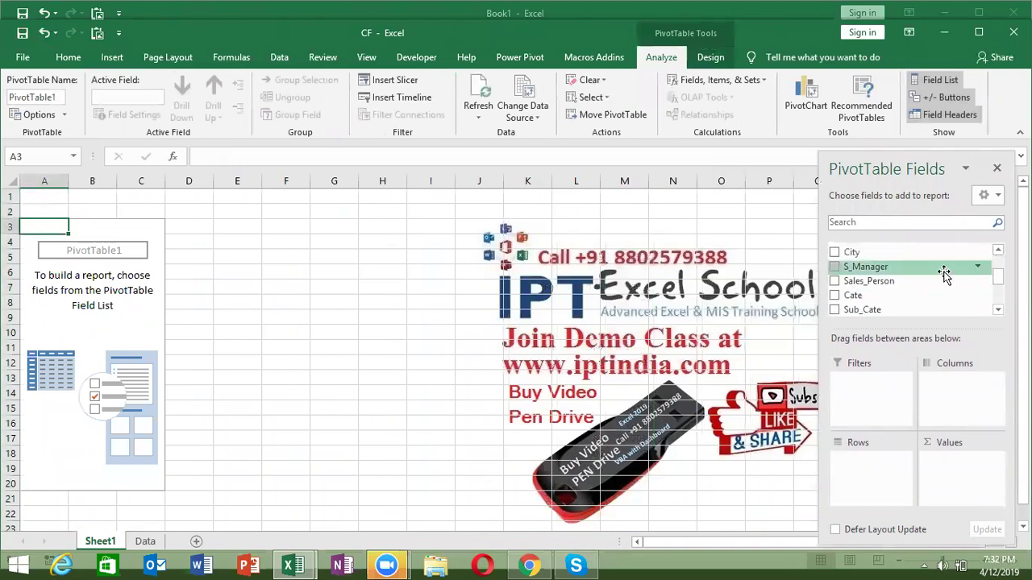
drag(937, 282, 864, 460)
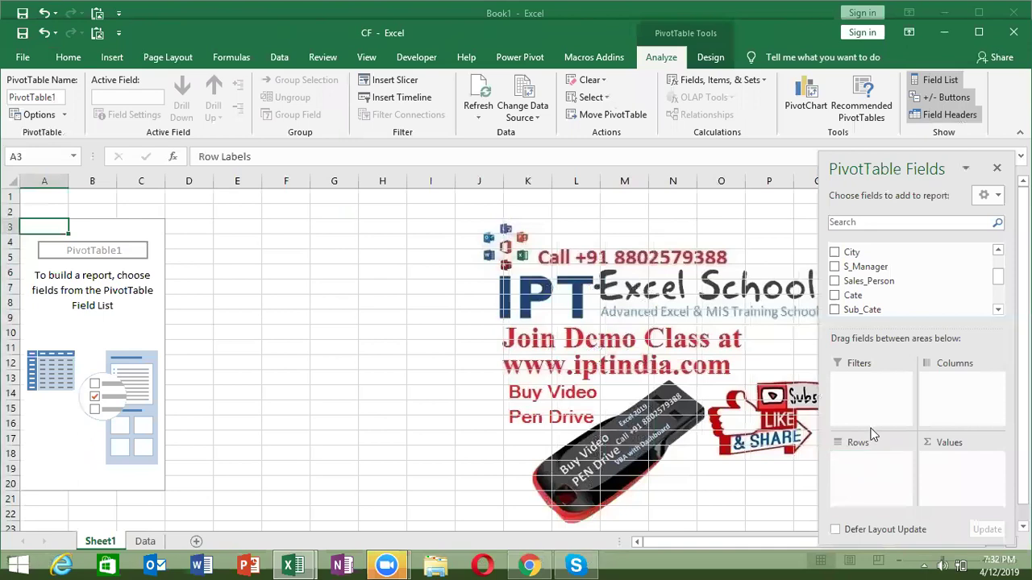
drag(997, 277, 998, 294)
mouse_move(927, 295)
mouse_down()
mouse_move(978, 453)
mouse_move(974, 472)
mouse_up()
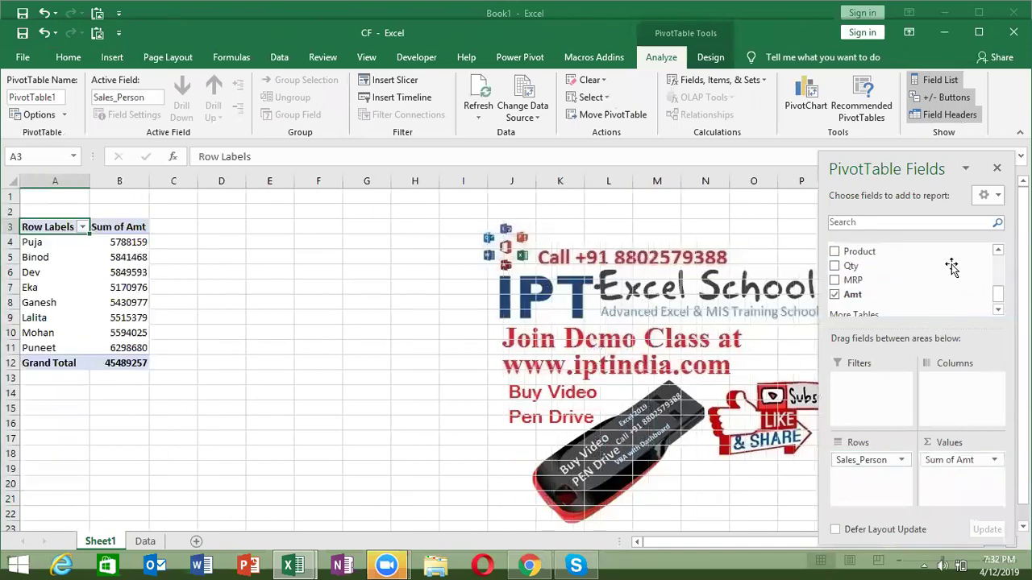
double_click(922, 156)
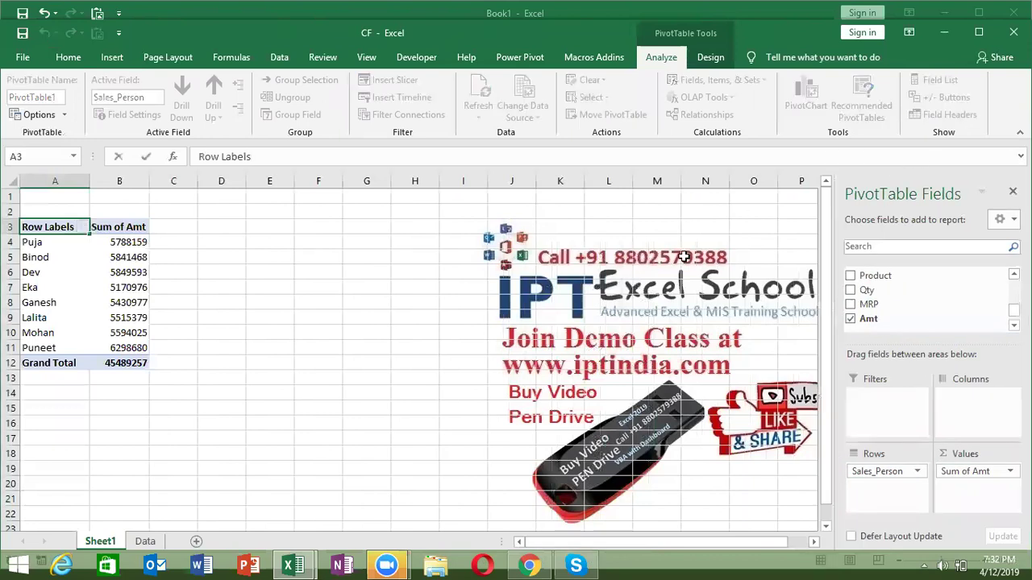
drag(684, 256, 556, 258)
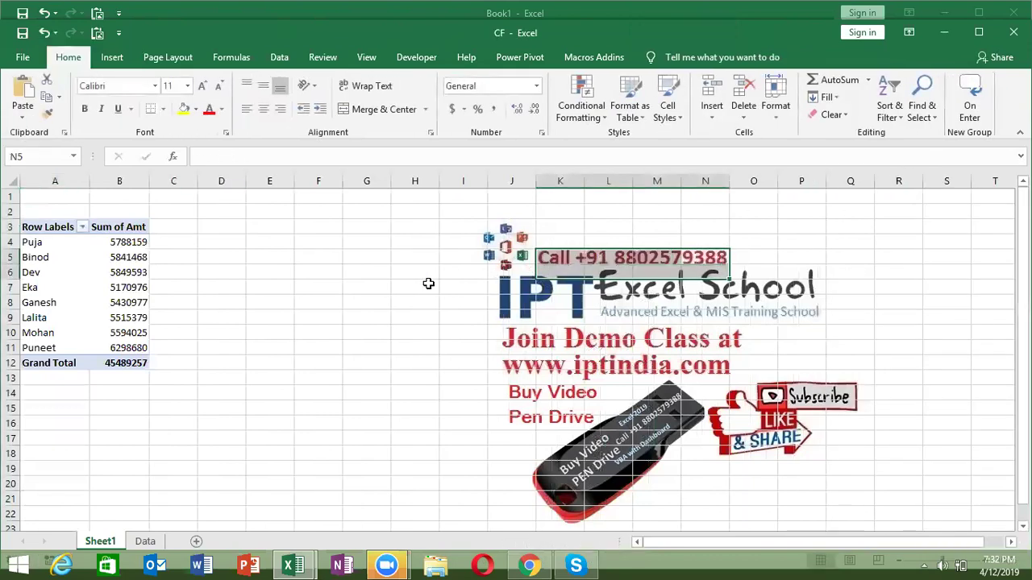
Switch to Book1 and enter 'Re-persent' in cell B6
click(337, 300)
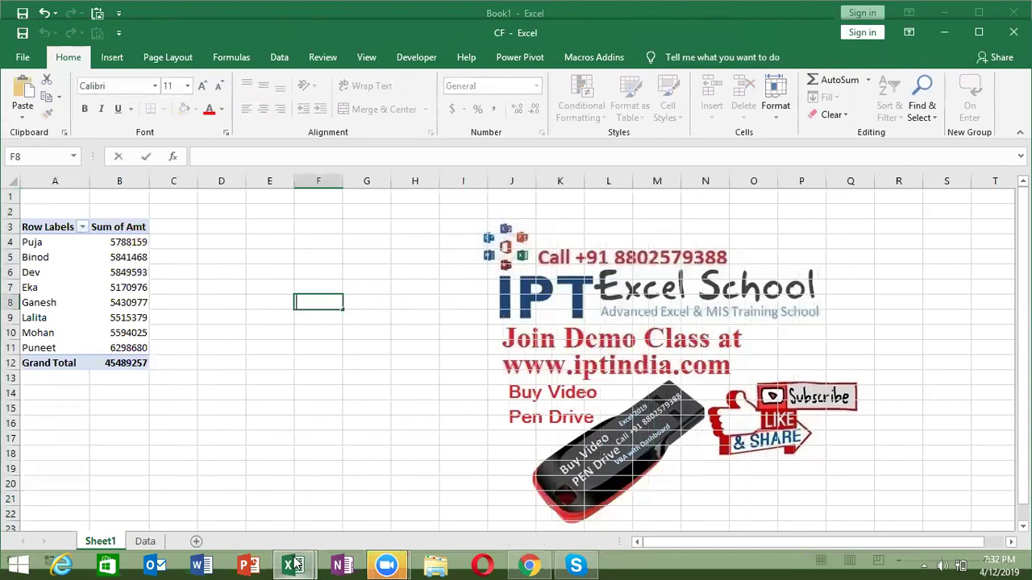
mouse_move(294, 564)
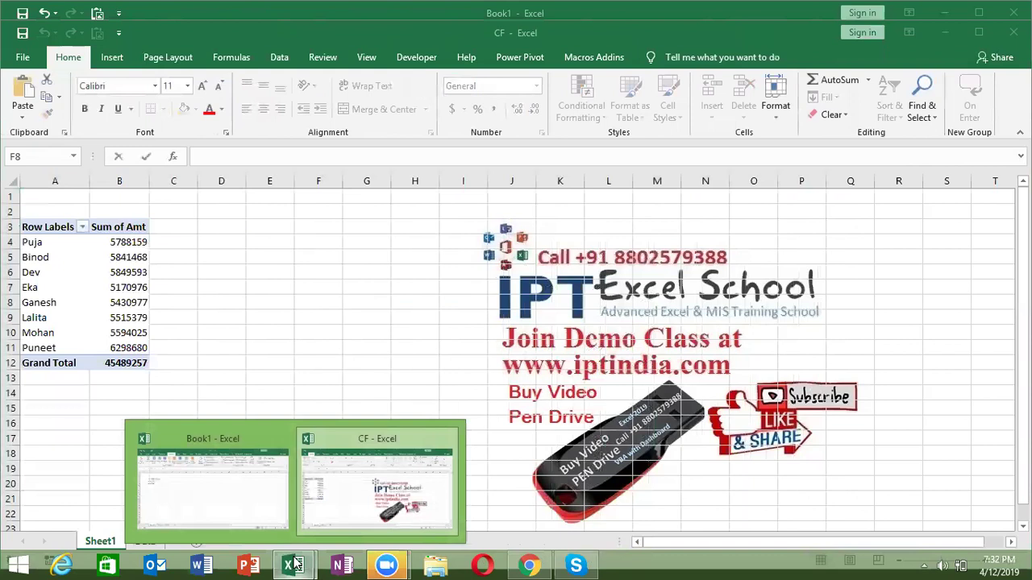
click(227, 457)
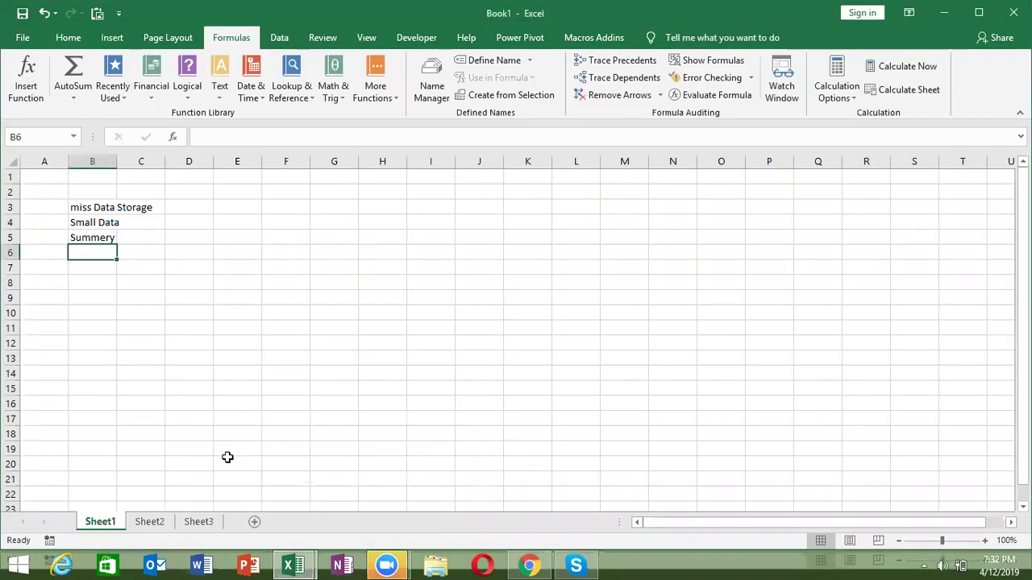
text(Re-)
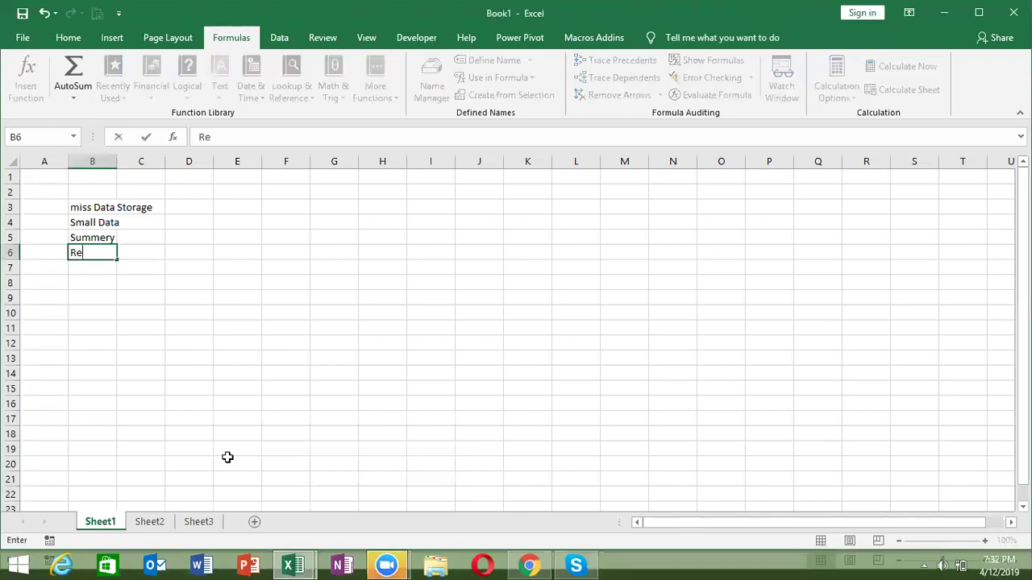
text(persent)
key(Return)
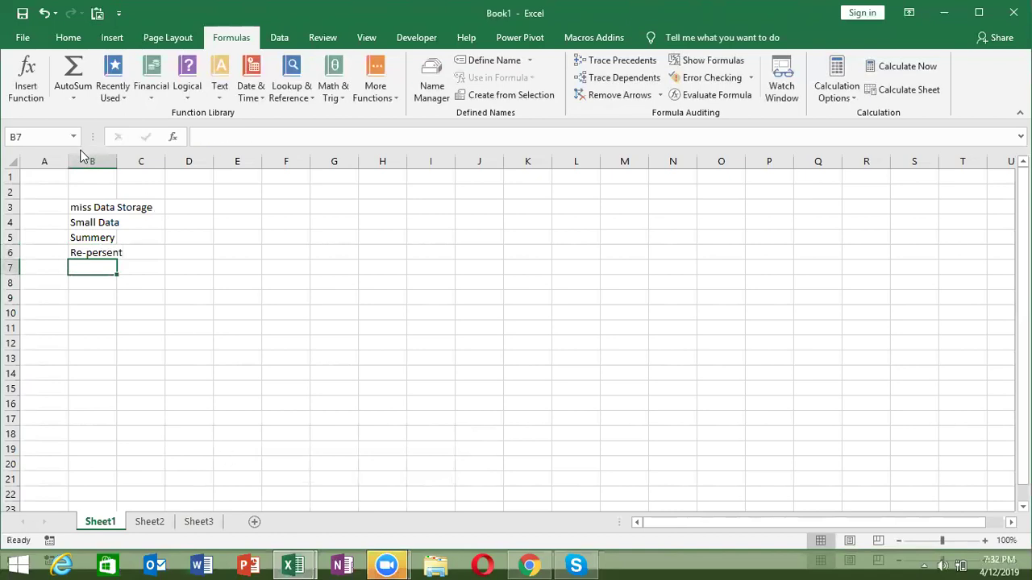
Open File Explorer and browse to D:\DVD\Disk-3\3.Dashboard
click(453, 564)
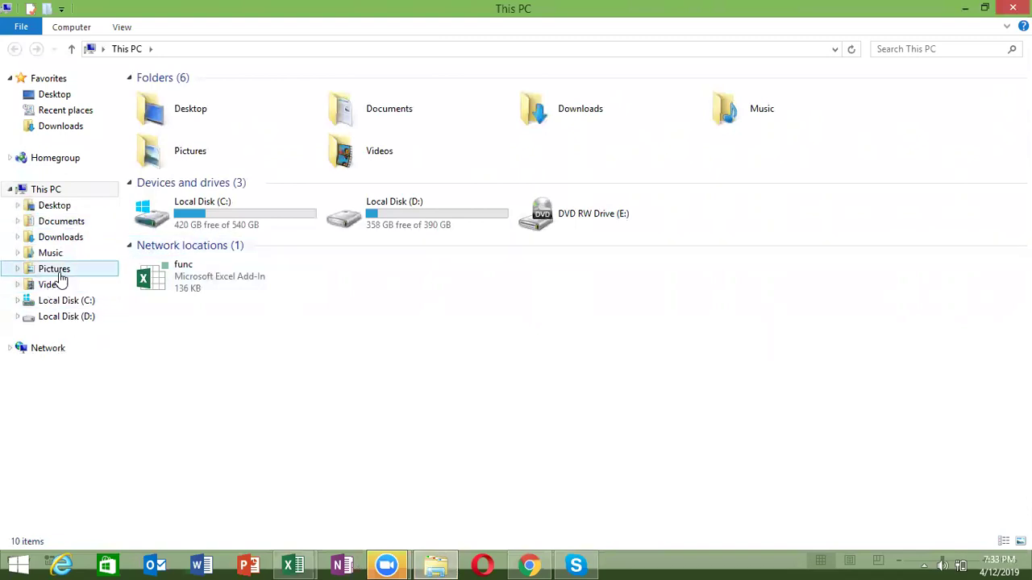
double_click(457, 214)
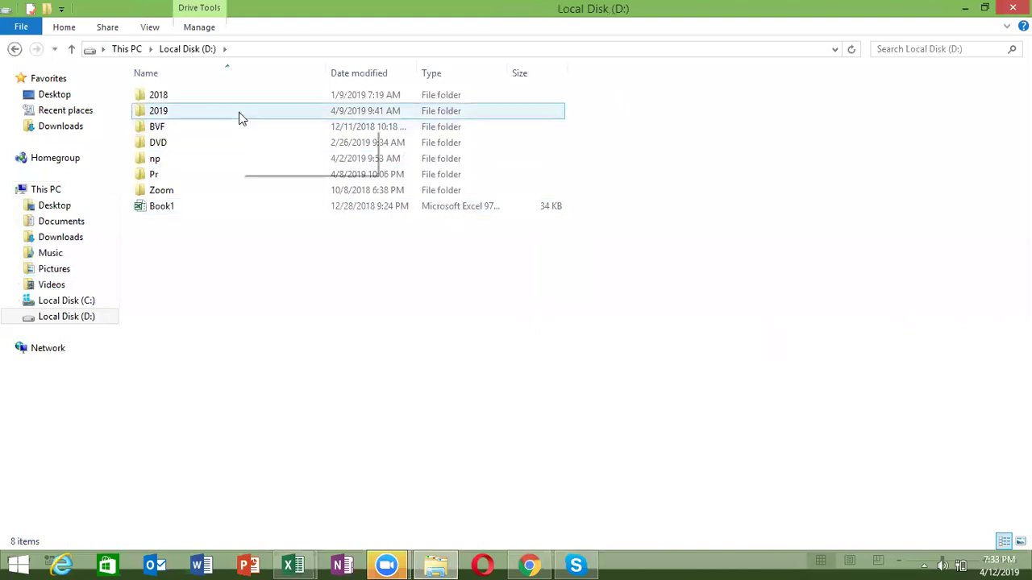
double_click(224, 146)
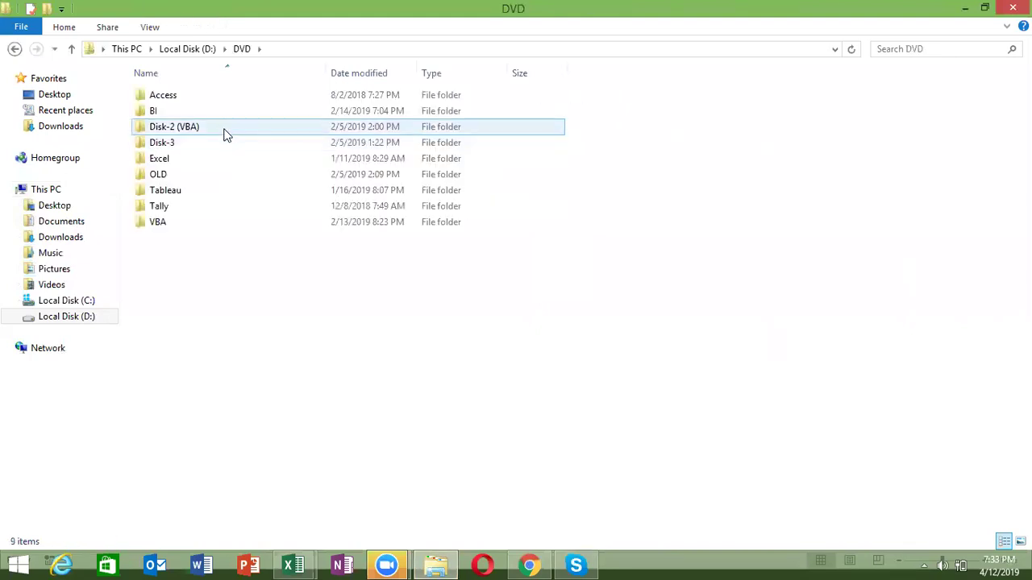
double_click(221, 142)
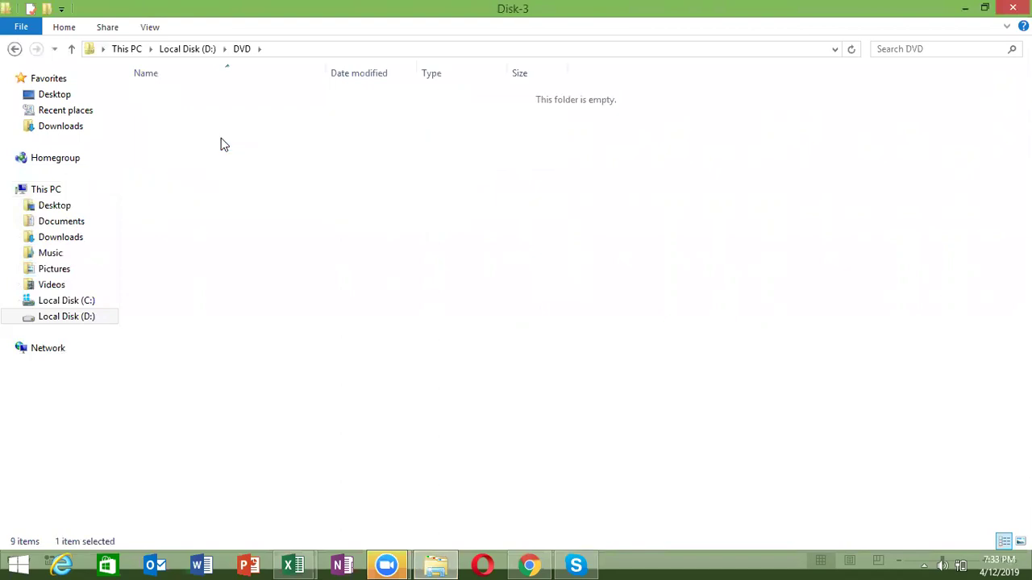
double_click(203, 96)
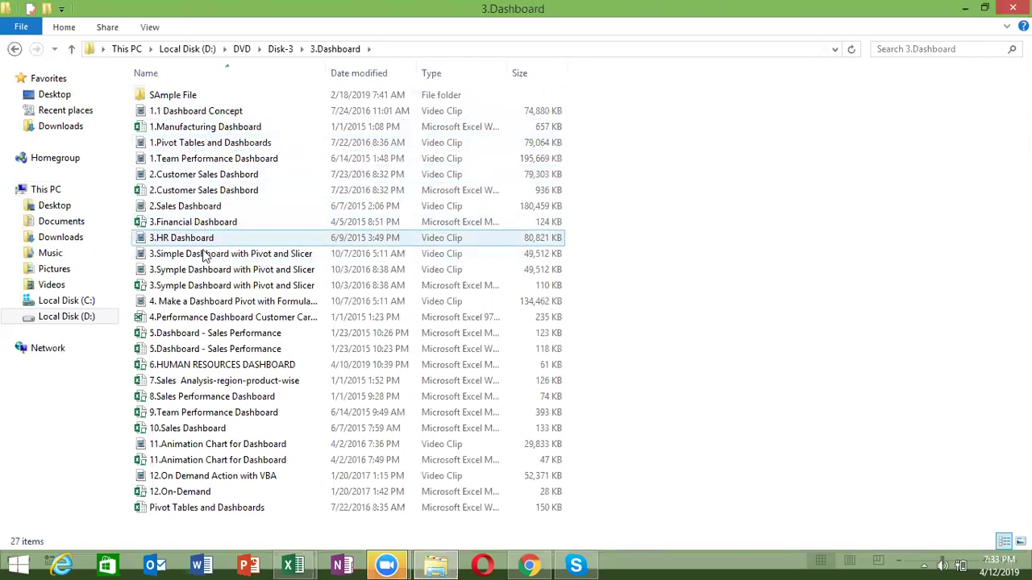
Open the 7.Sales Analysis-region-product-wise workbook in the CF Excel window
double_click(189, 385)
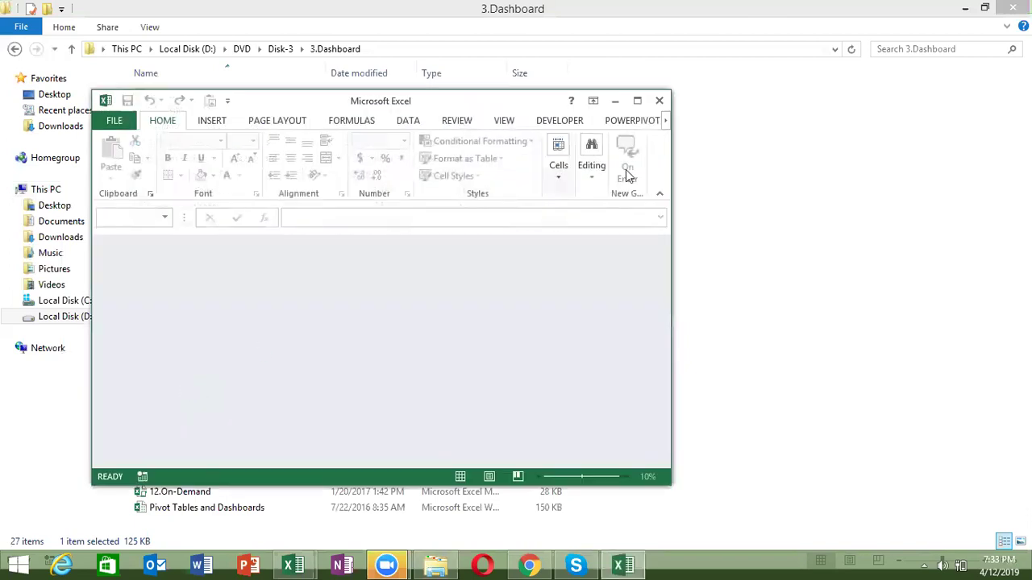
click(658, 102)
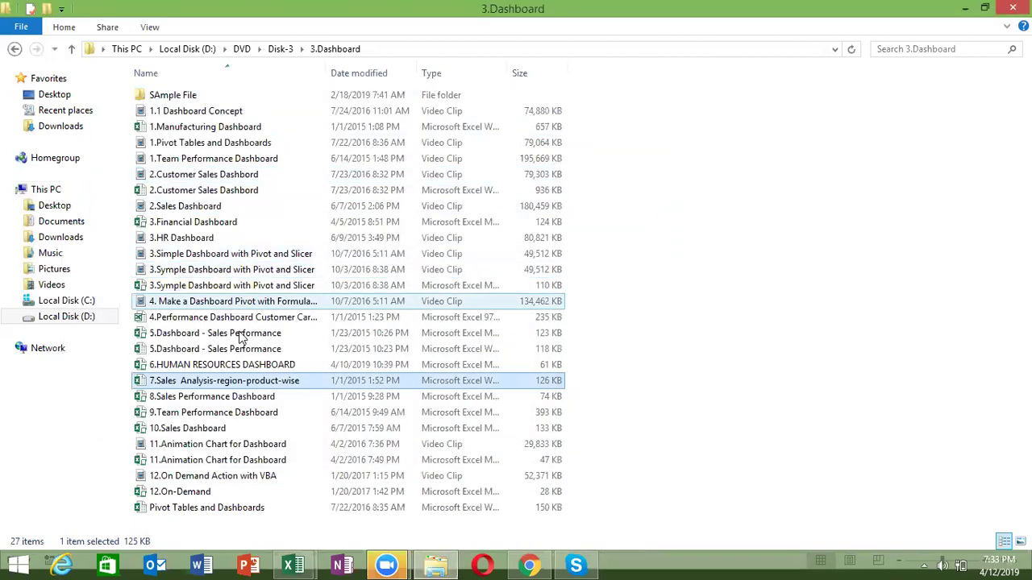
drag(233, 383, 302, 562)
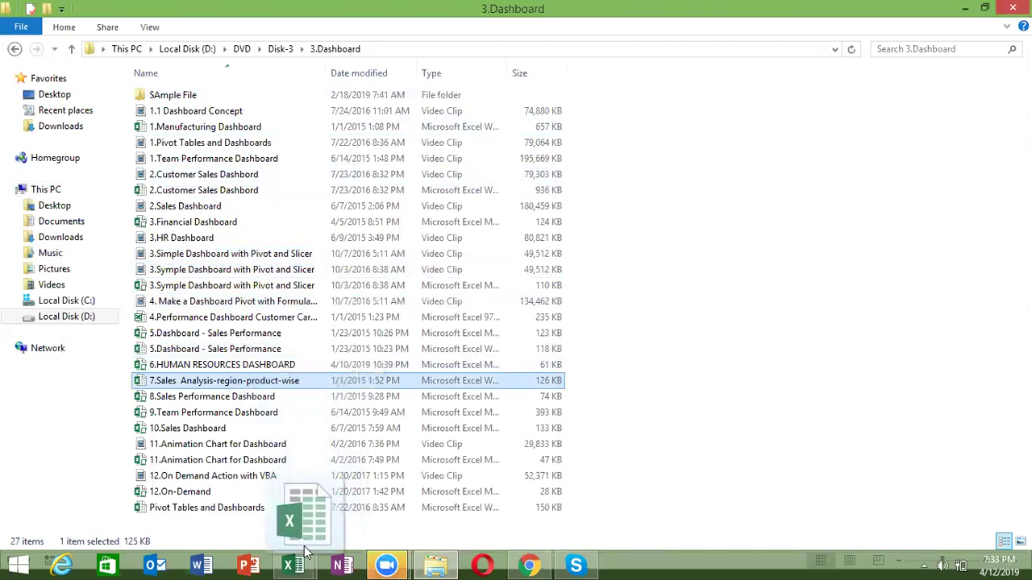
drag(303, 561, 383, 422)
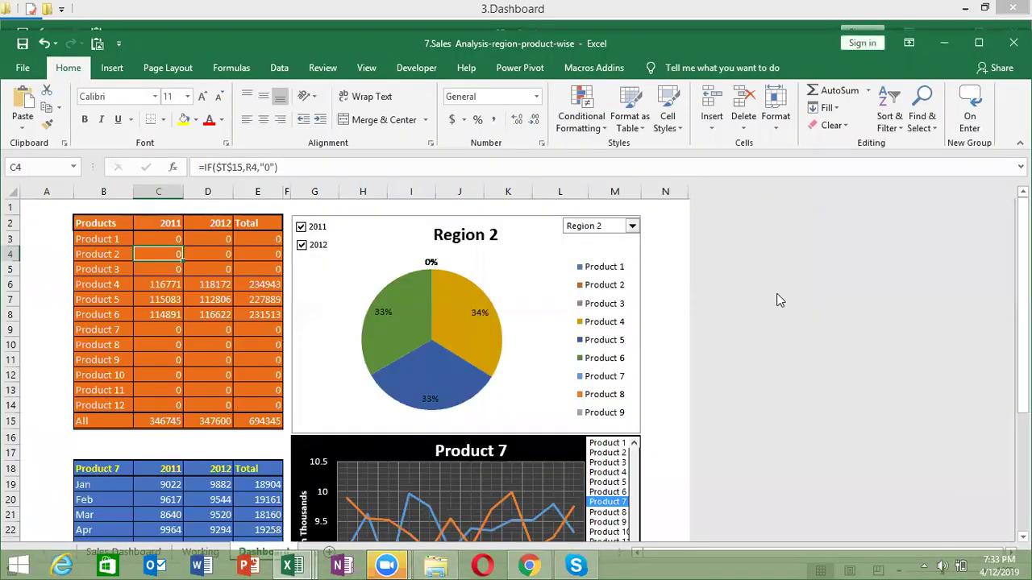
drag(1022, 242, 1022, 234)
Set the dashboard to Region 1, toggle 2011 off and on, and show All products
click(631, 226)
click(618, 238)
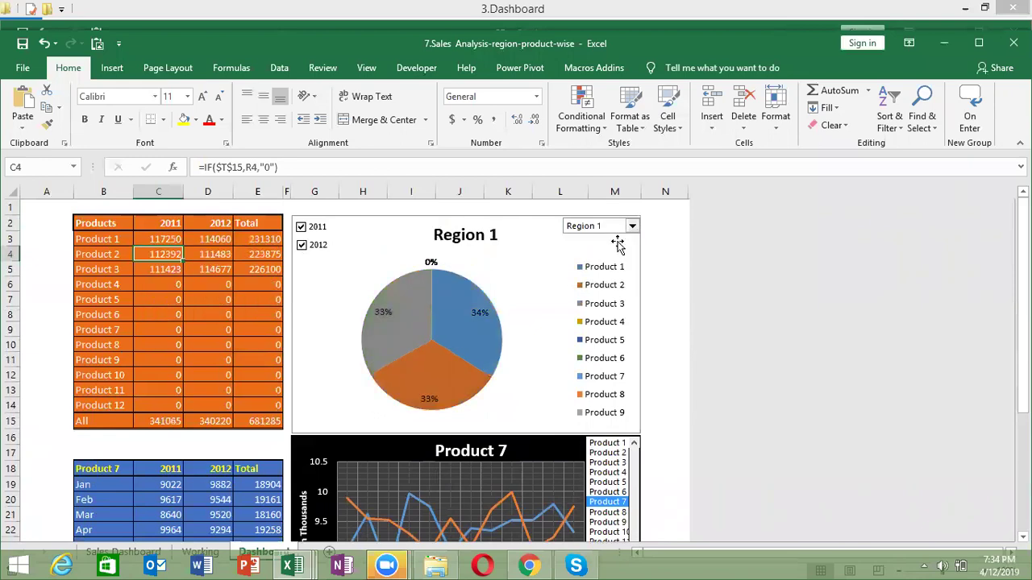
click(302, 229)
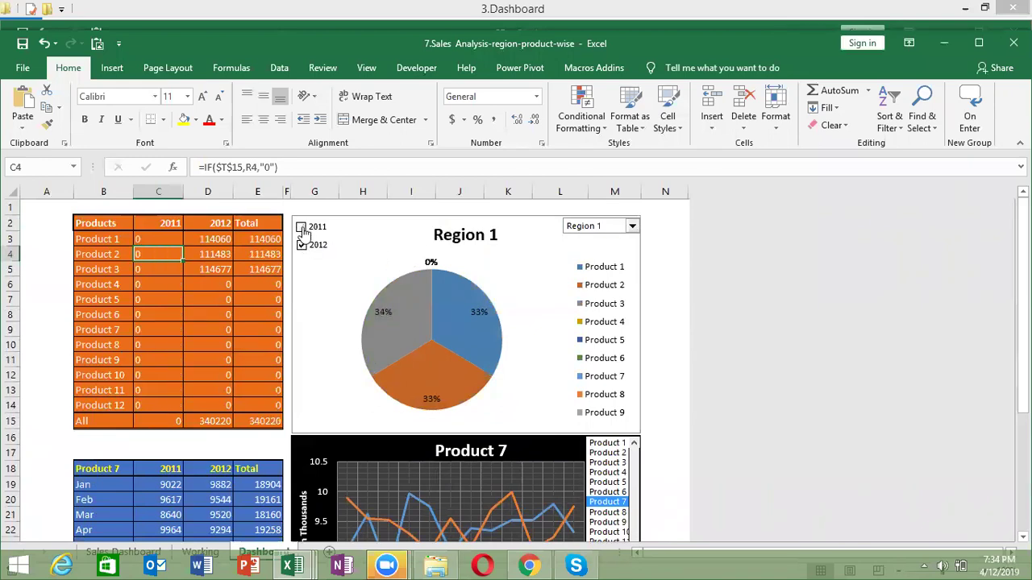
click(301, 229)
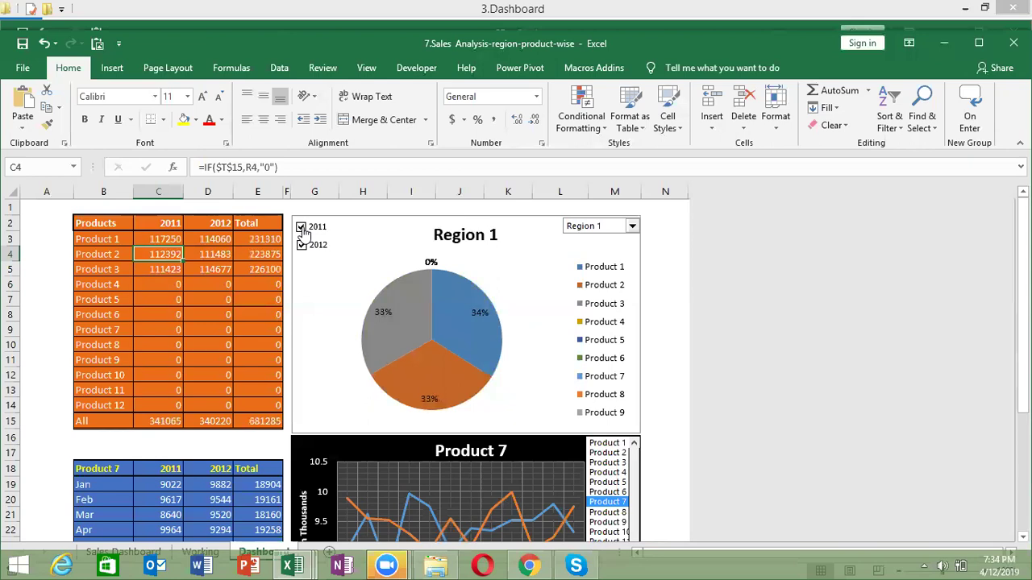
click(614, 463)
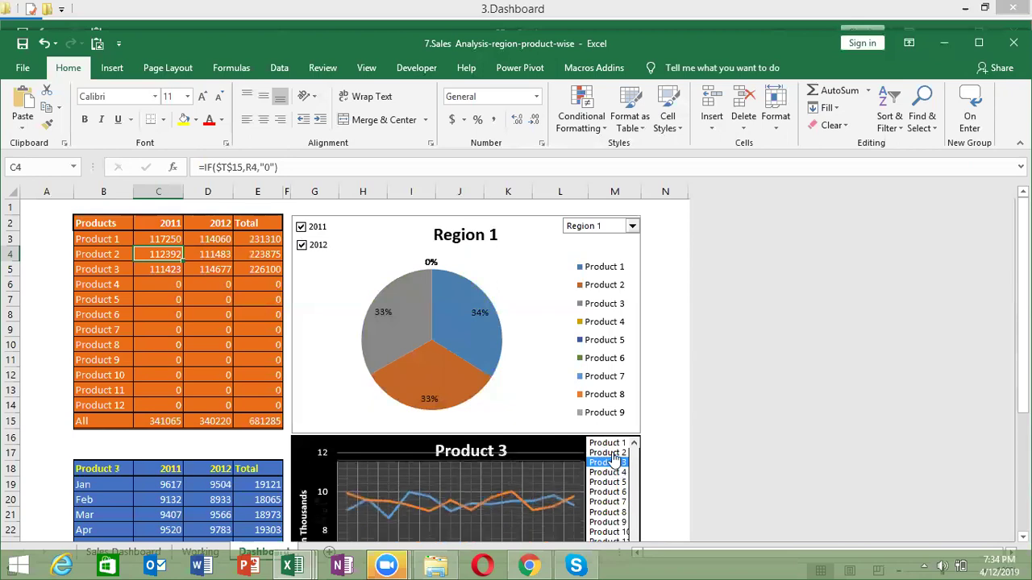
click(609, 452)
click(608, 442)
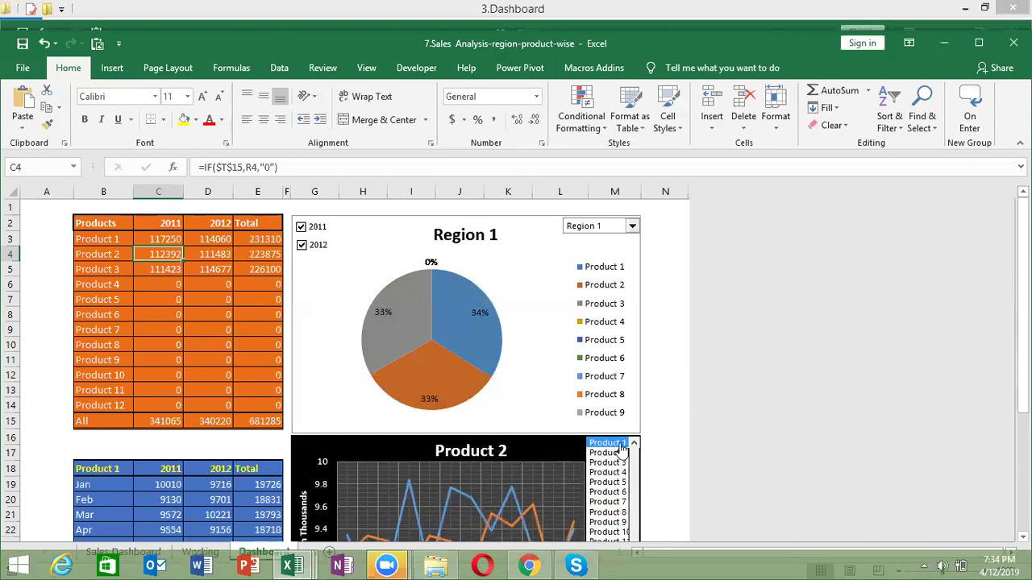
scroll(913, 517, down, 3)
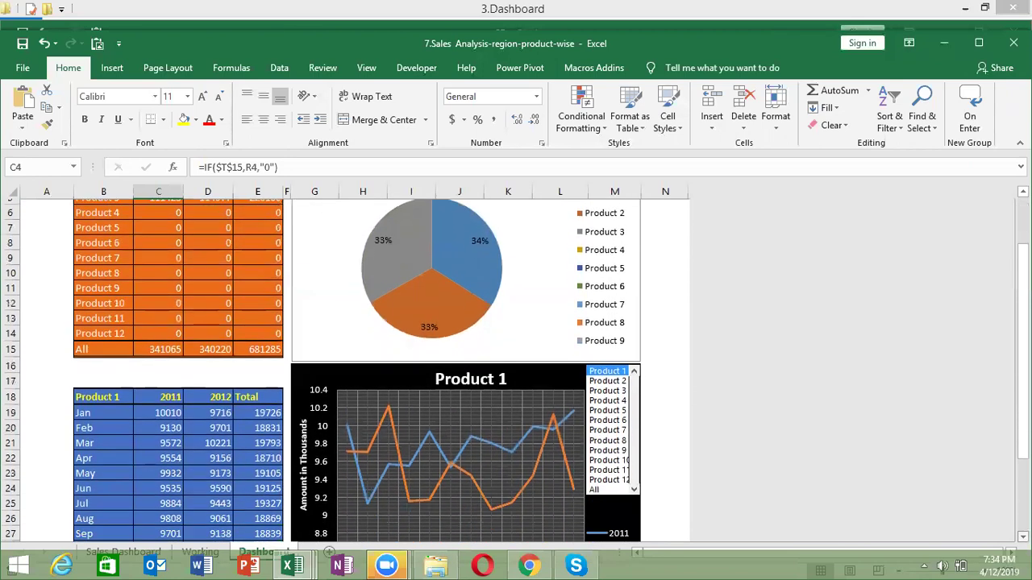
click(608, 456)
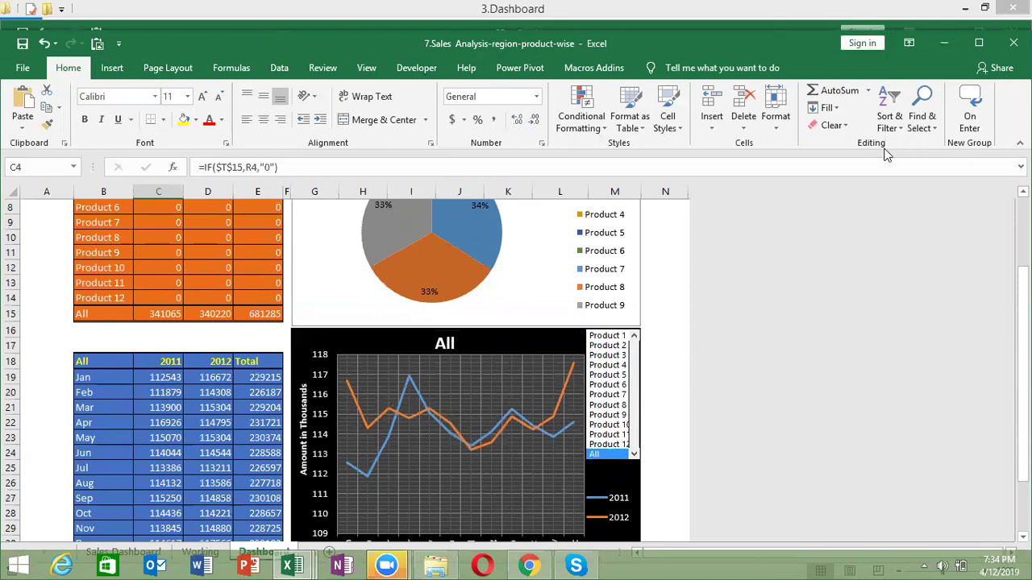
Close the 7.Sales workbook without saving and drag 8.Sales Performance Dashboard into Excel
click(1013, 43)
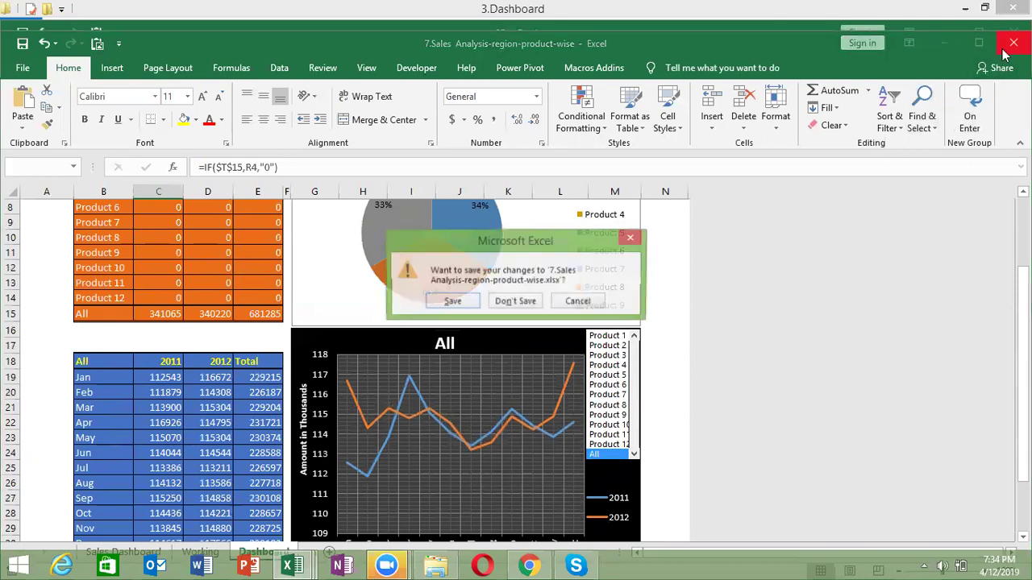
click(520, 309)
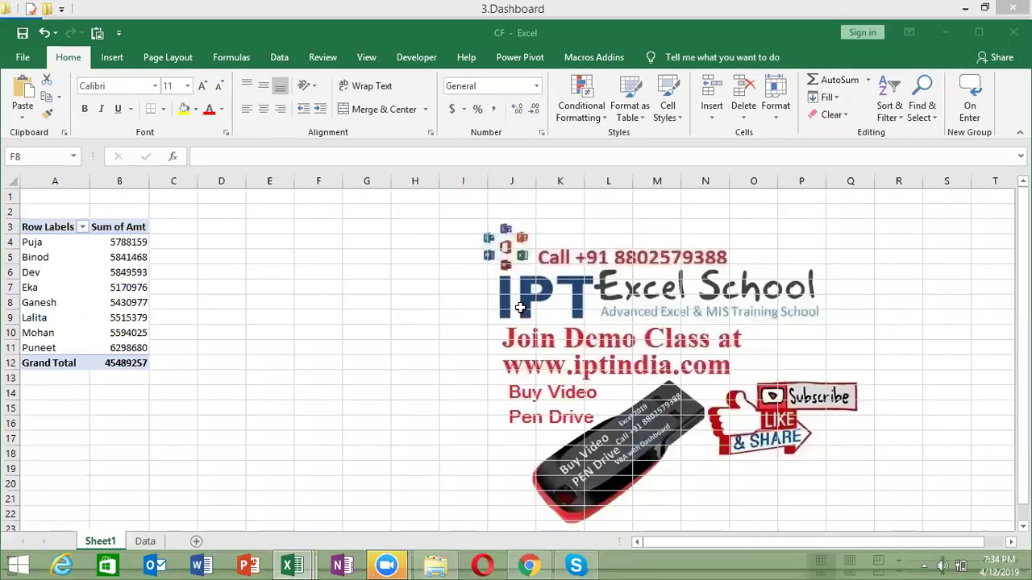
click(432, 564)
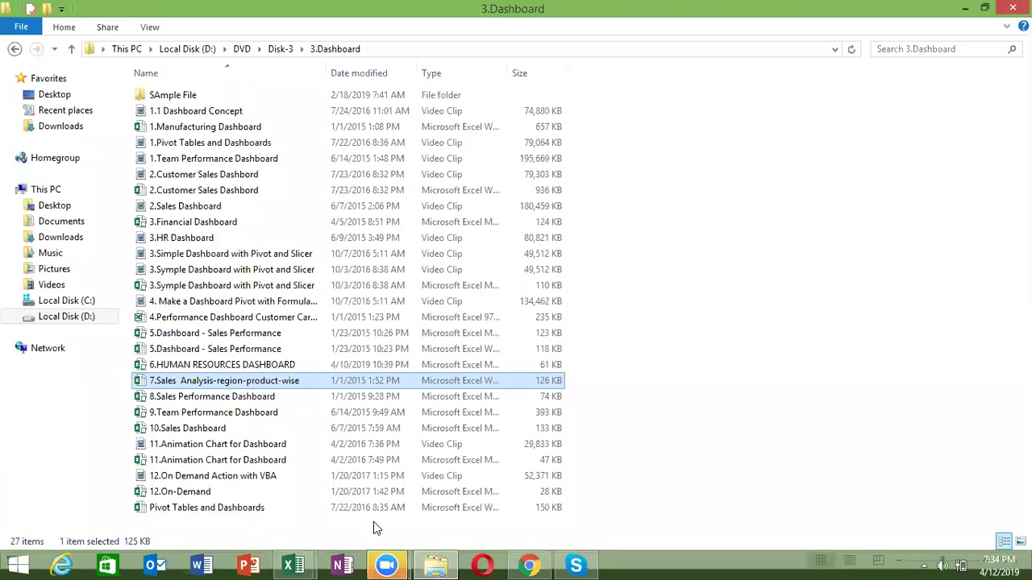
click(267, 403)
drag(269, 409, 352, 520)
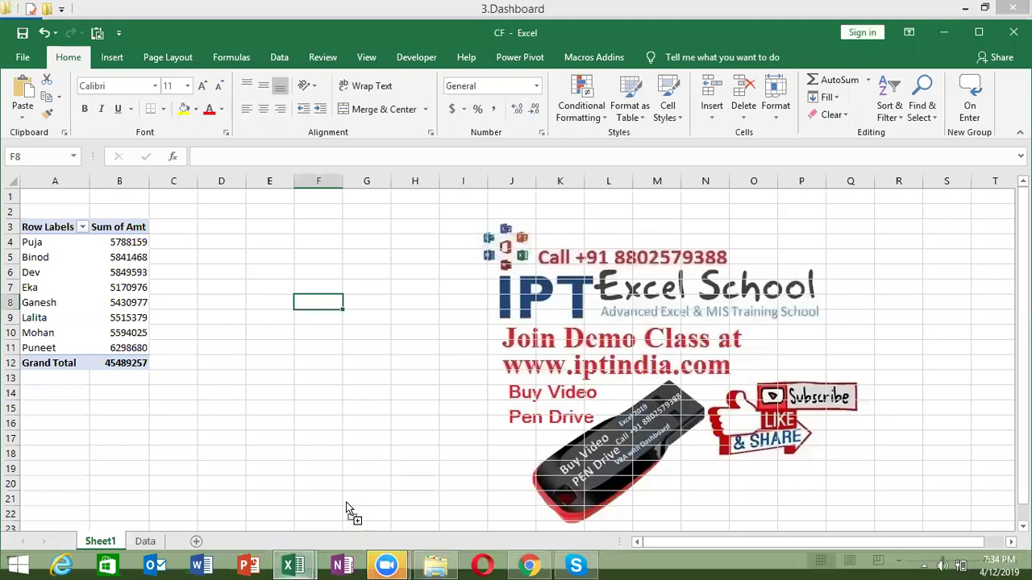
drag(353, 520, 360, 450)
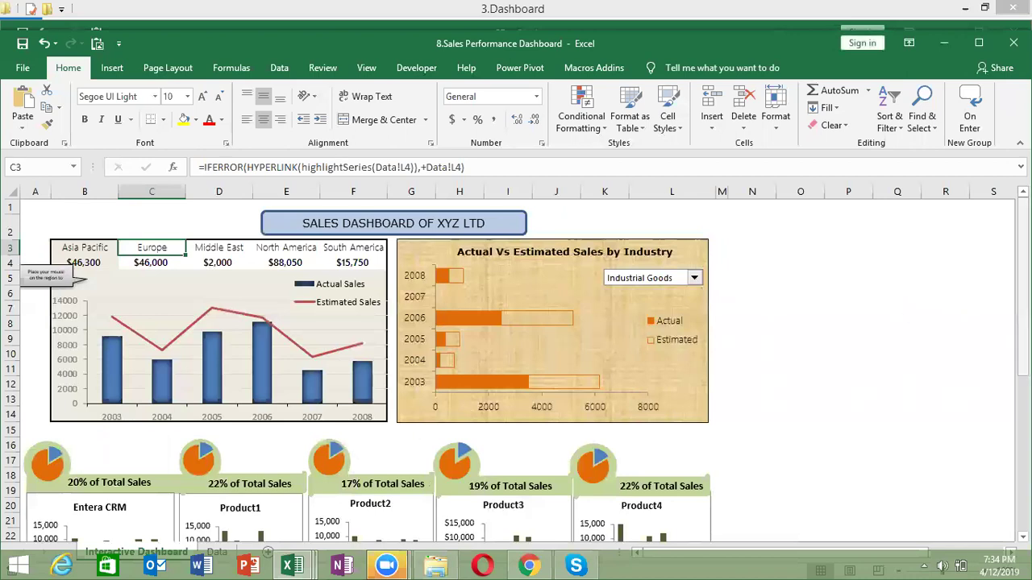
Maximize the window and review the industry list, keeping Industrial Goods for the bar chart
double_click(795, 51)
click(695, 248)
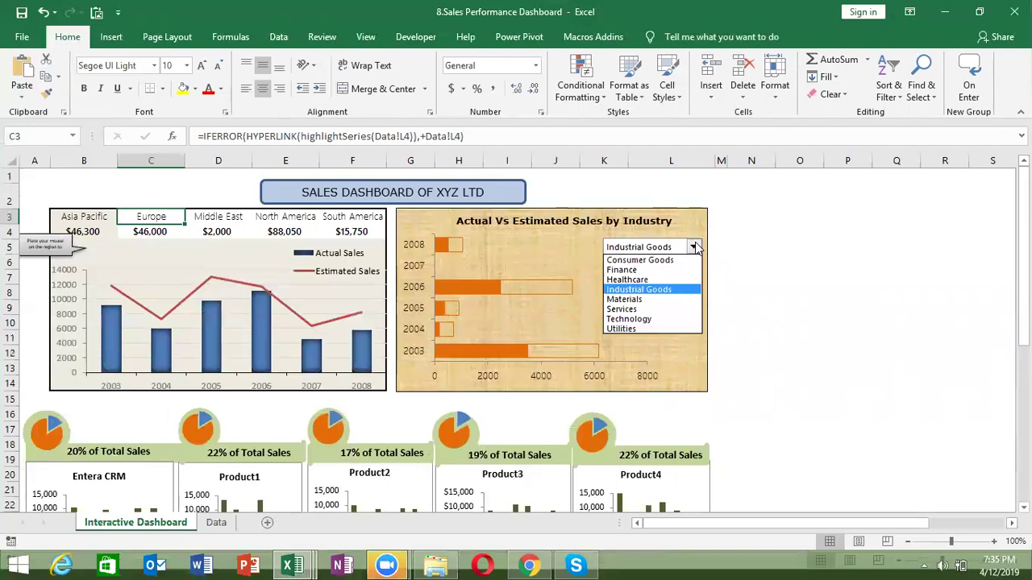
click(695, 248)
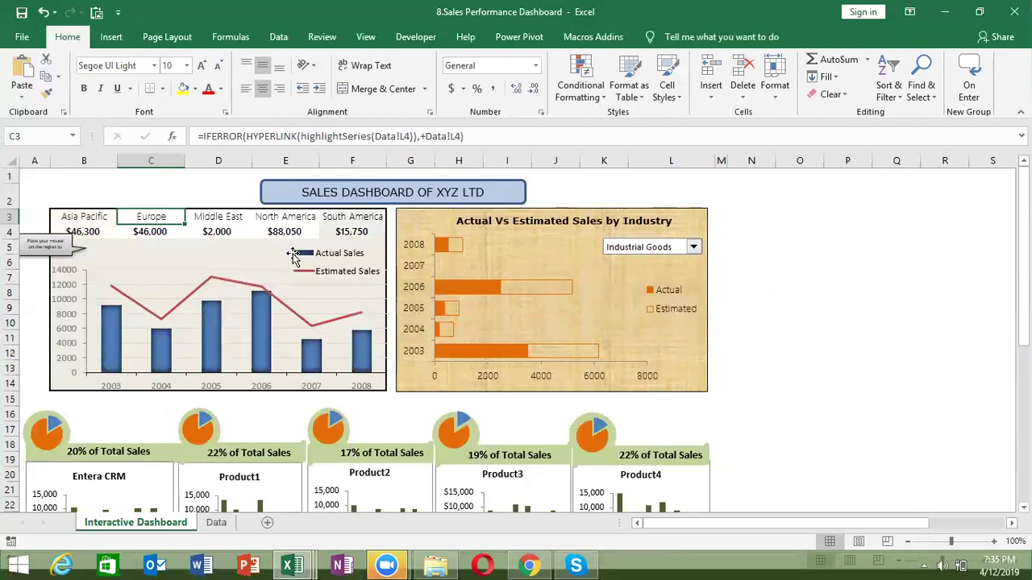
Select the Asia Pacific and South America region cells on the dashboard
mouse_move(233, 222)
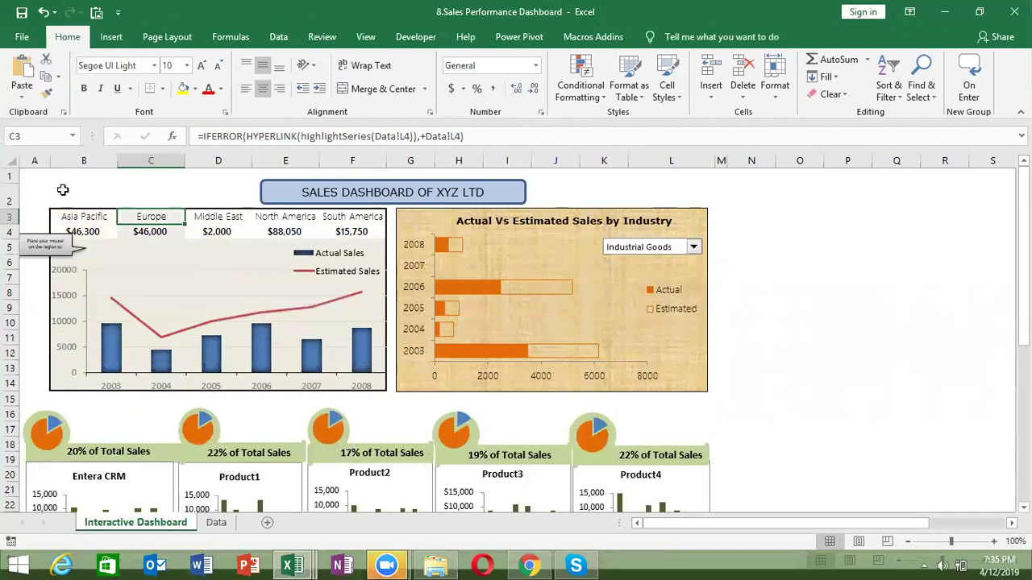
click(75, 222)
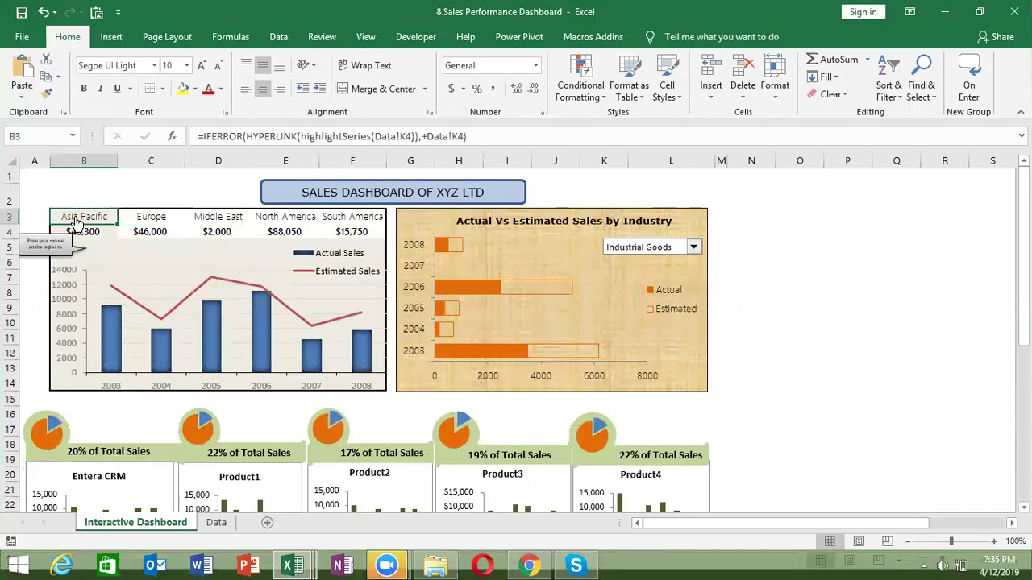
mouse_move(150, 226)
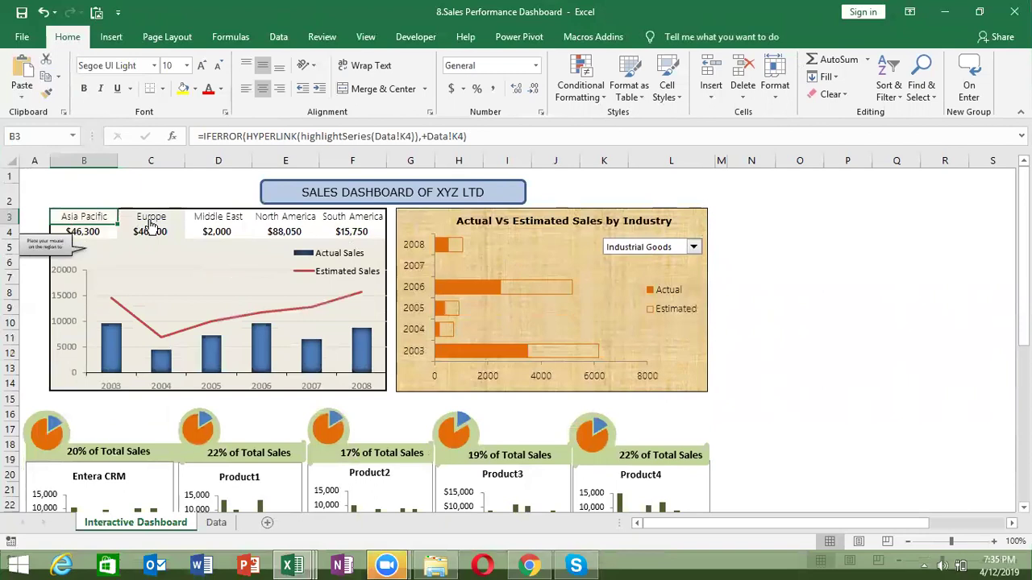
mouse_move(212, 225)
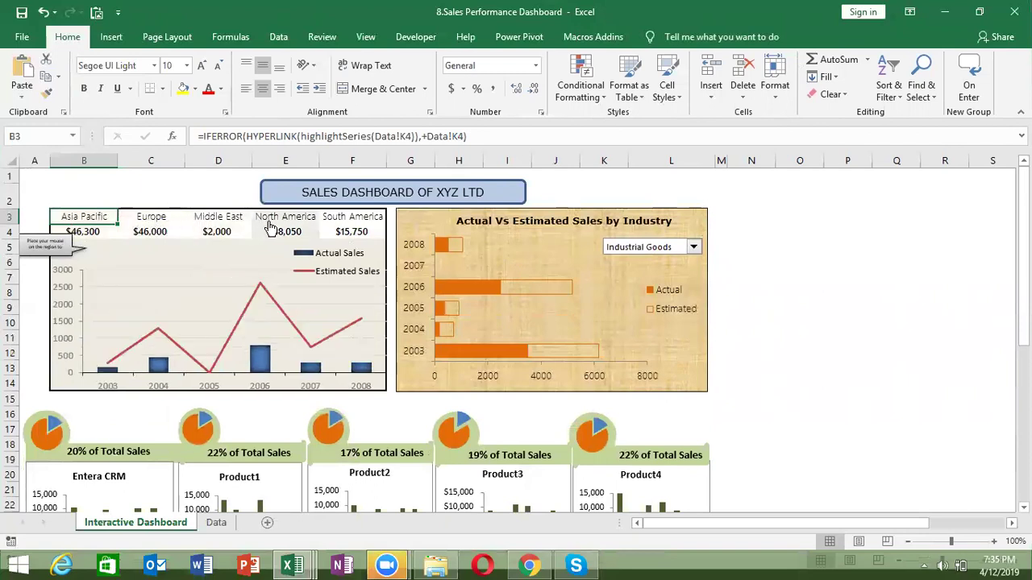
mouse_move(267, 222)
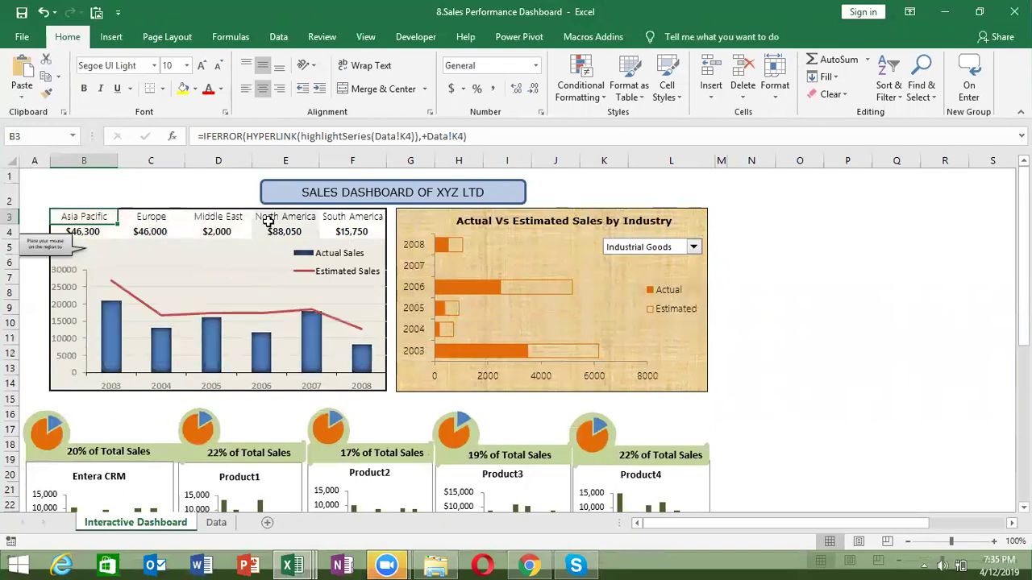
click(339, 228)
mouse_move(341, 234)
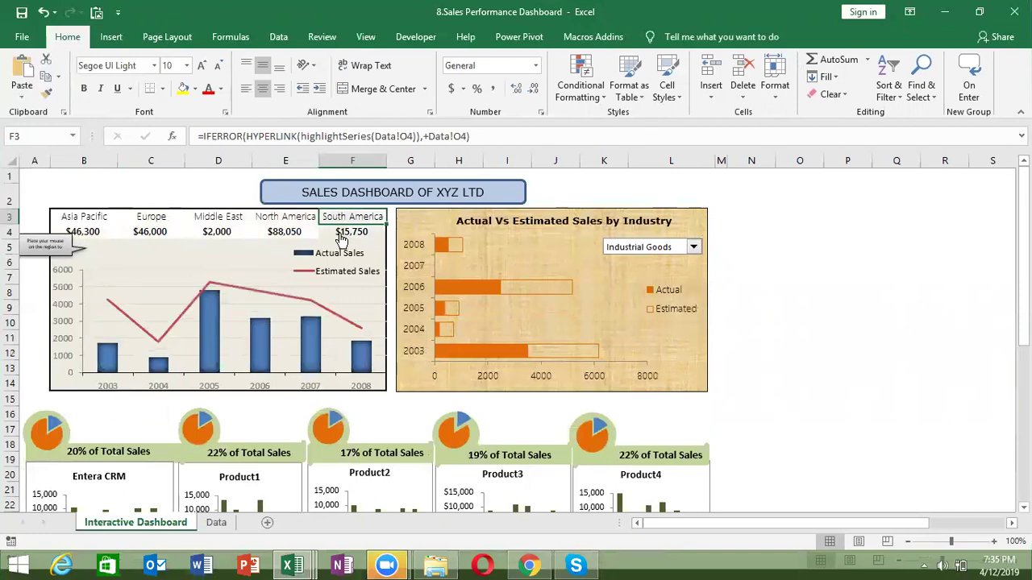
mouse_move(133, 231)
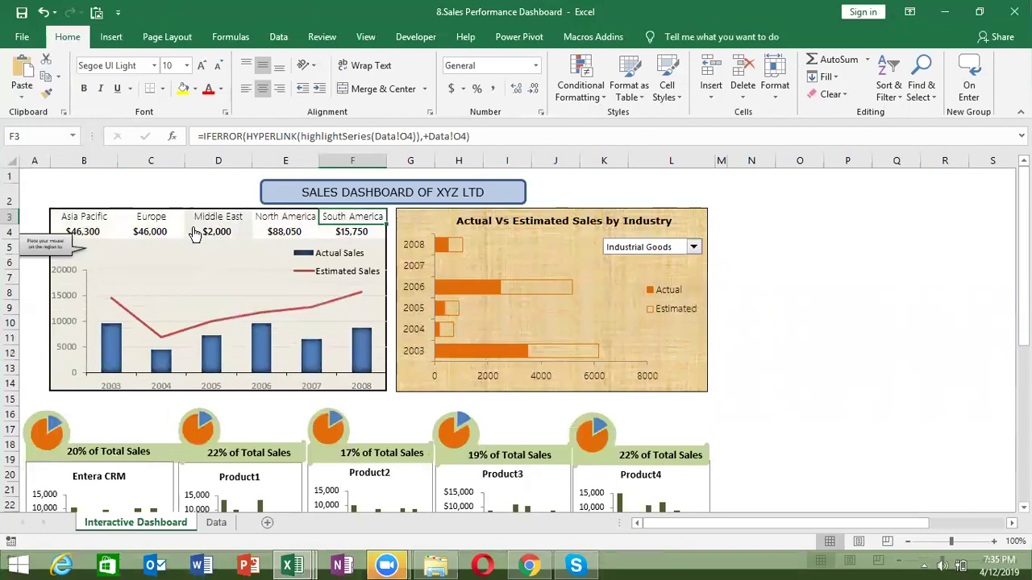
mouse_move(193, 234)
drag(1023, 256, 1023, 257)
mouse_move(1022, 206)
mouse_down()
mouse_move(992, 344)
mouse_move(988, 336)
mouse_move(1012, 339)
mouse_up()
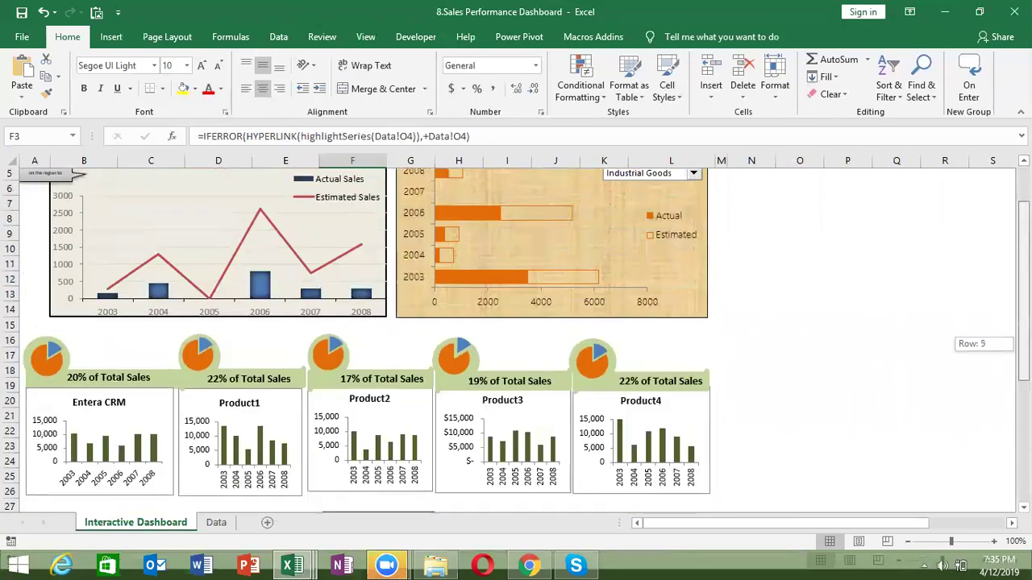
Glance at the Data sheet's pivot tables, return, then close the workbook choosing Don't Save
click(216, 522)
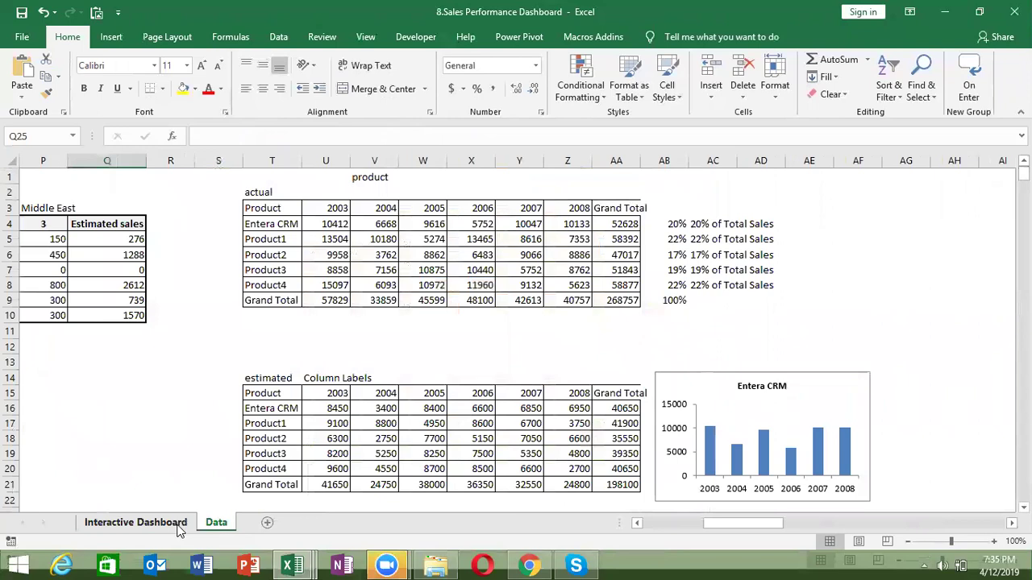
click(182, 521)
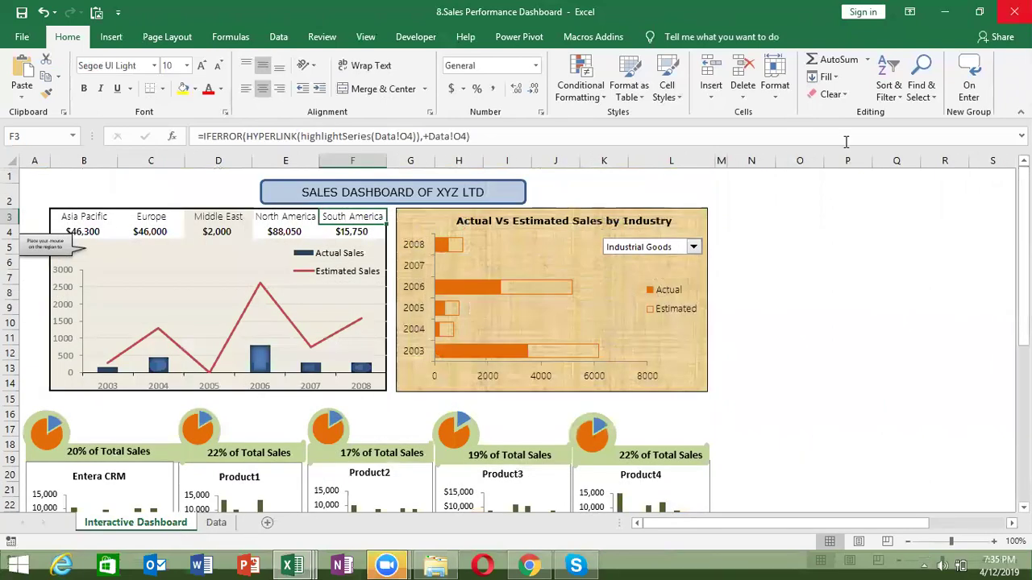
key(alt+F4)
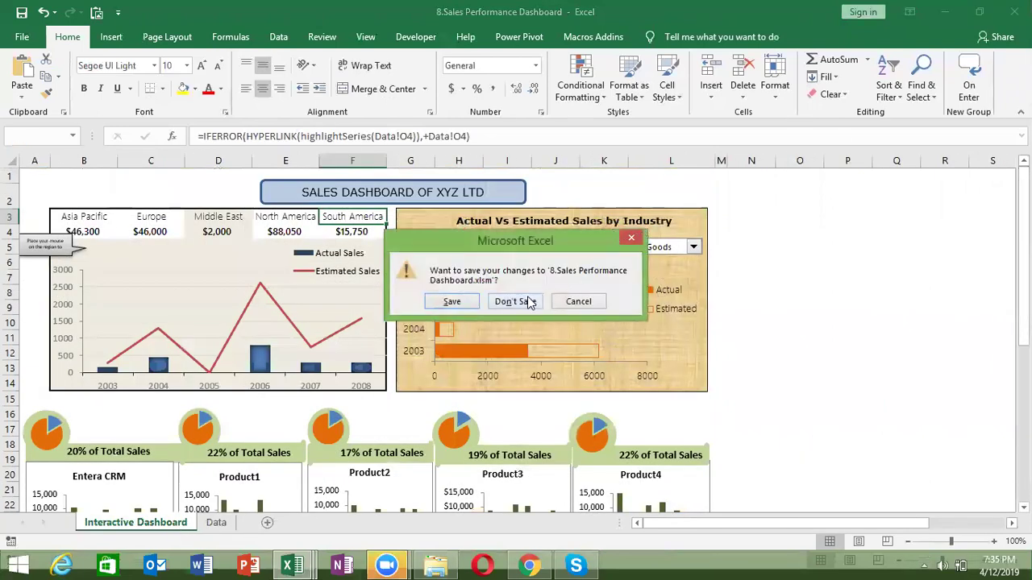
click(526, 301)
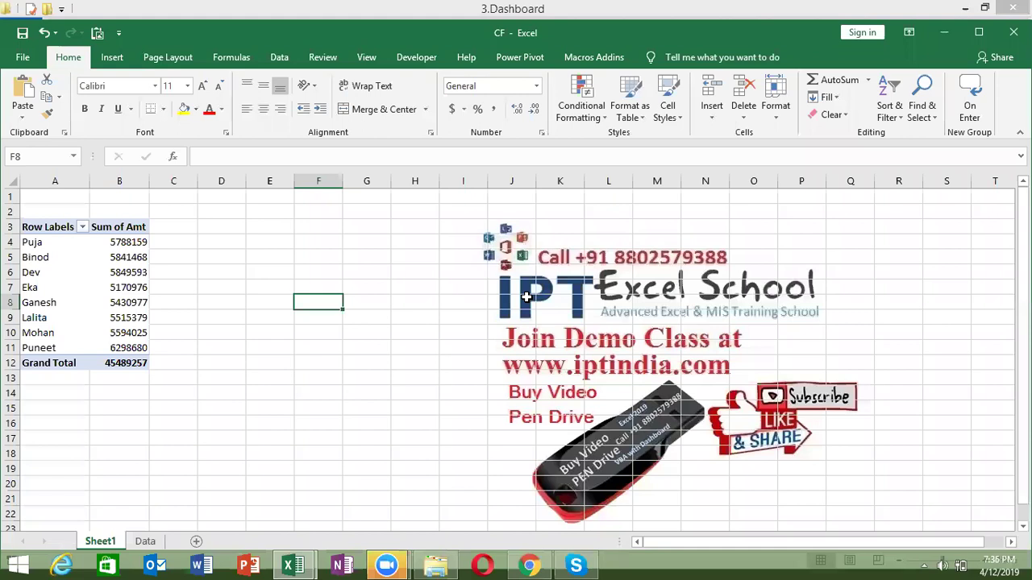
Maximize the window and switch to the Book1 workbook from the Excel taskbar previews
double_click(493, 40)
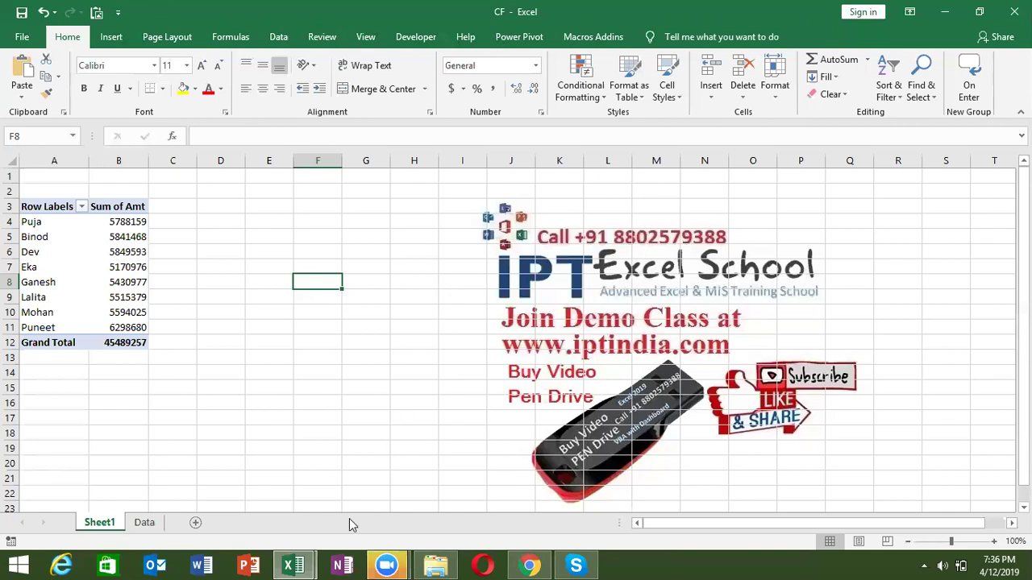
click(293, 566)
click(250, 505)
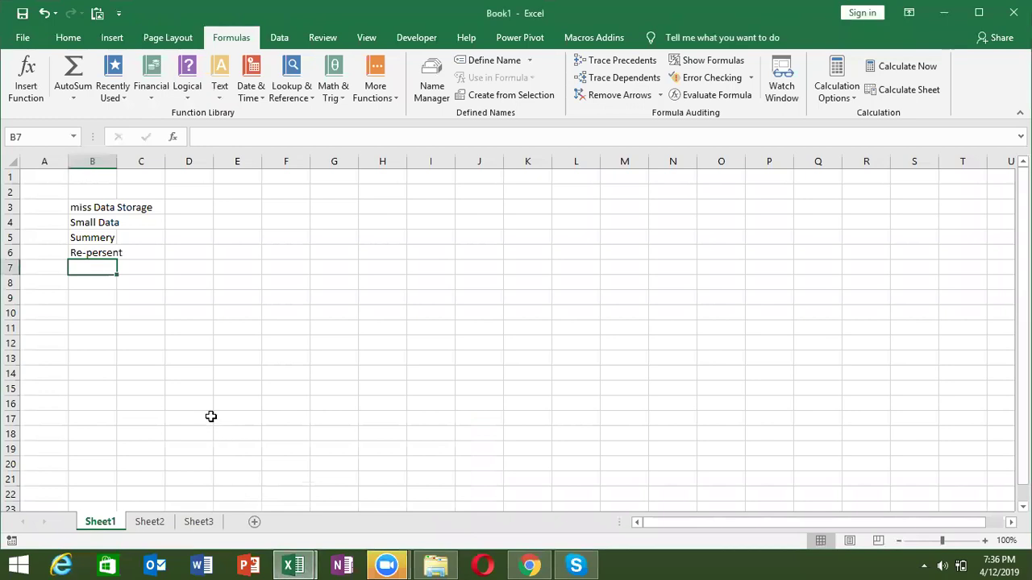
Enter 'Sharing' in B7, then switch to Chrome's 'Managing Your Tags in Recruiter' tab
text(Sha)
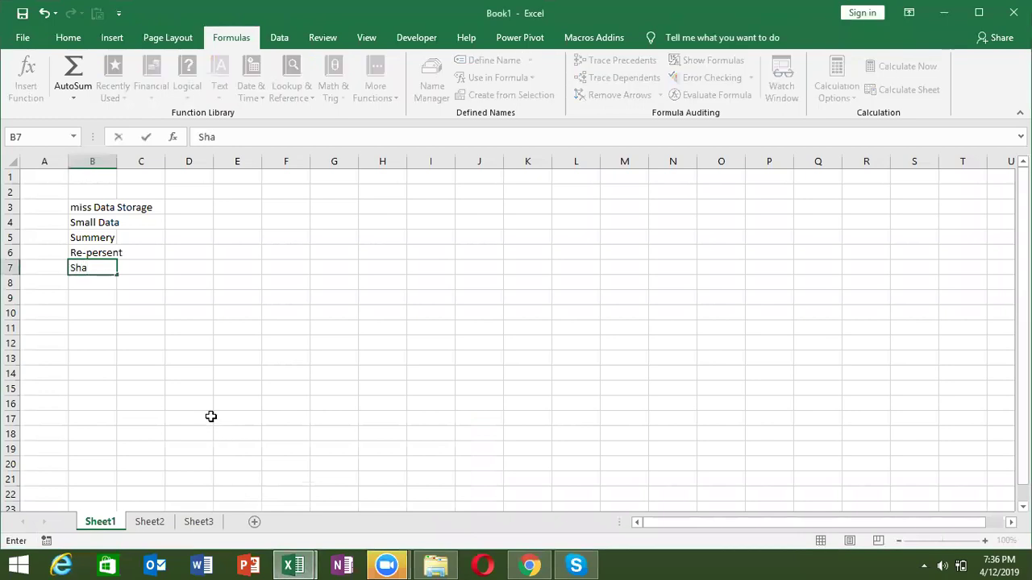
text(r)
text(ing)
key(Return)
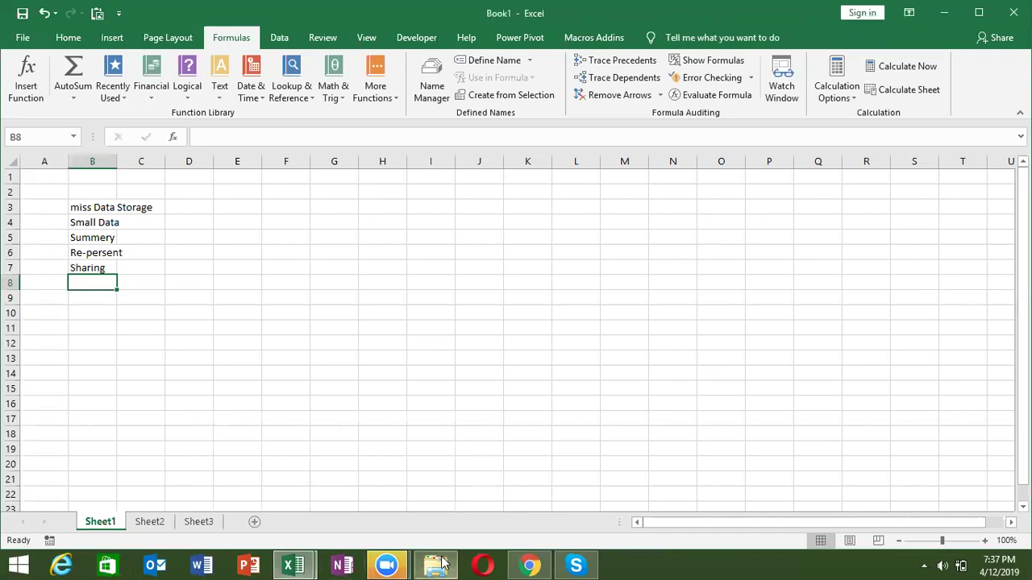
click(530, 565)
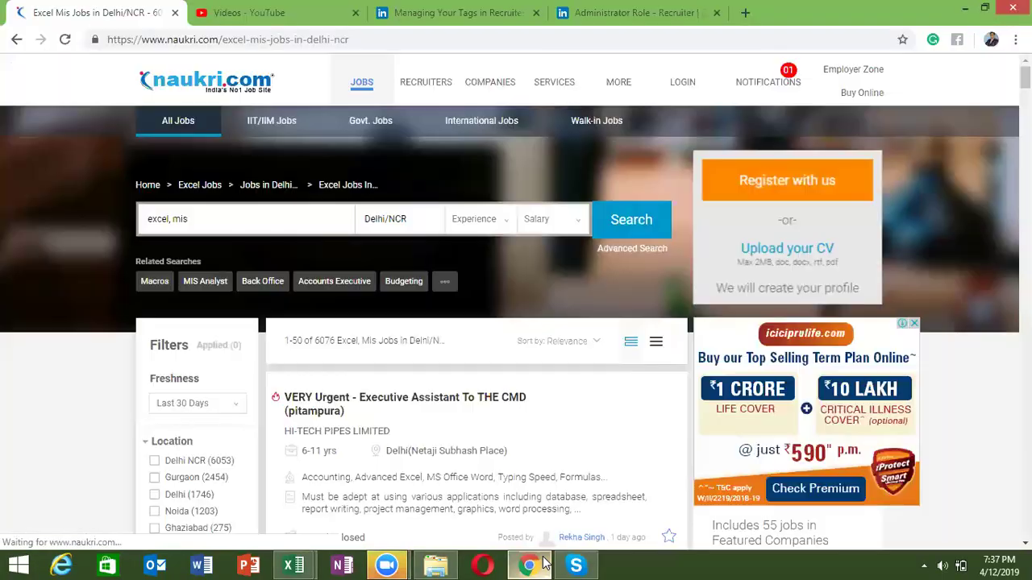
click(418, 11)
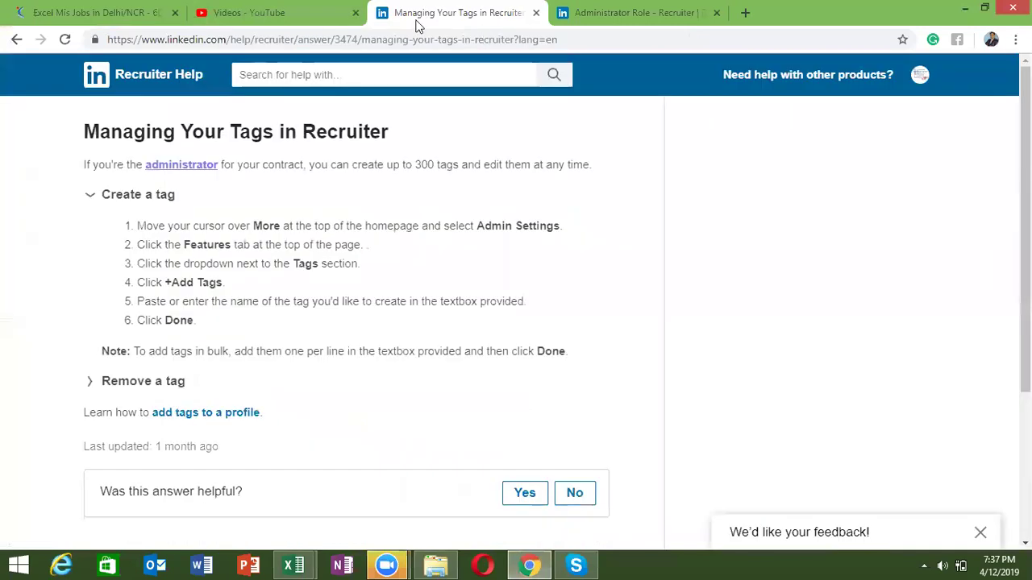
Replace the tab's address with gm and go to gmail.com
click(383, 34)
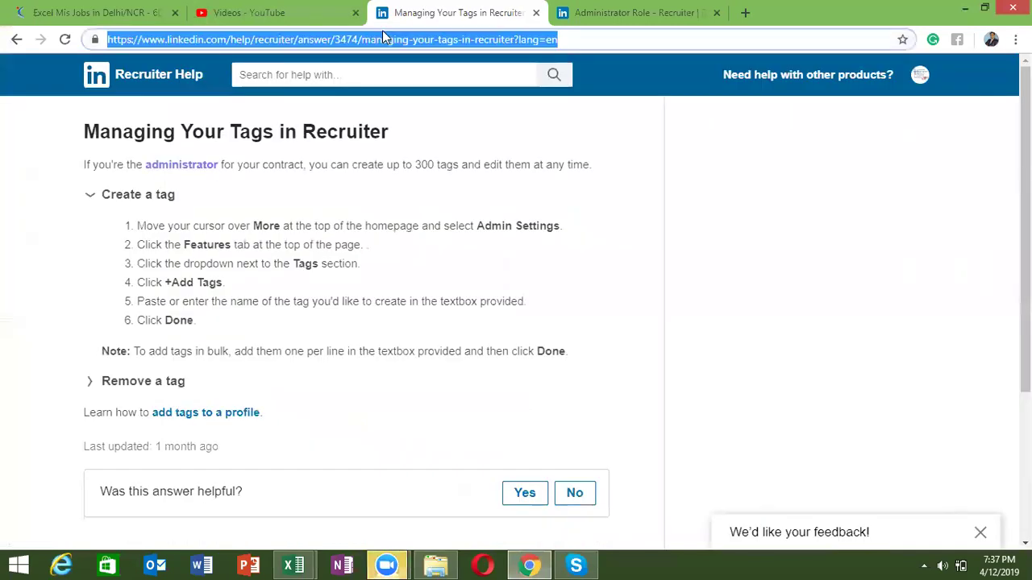
text(gm)
key(Return)
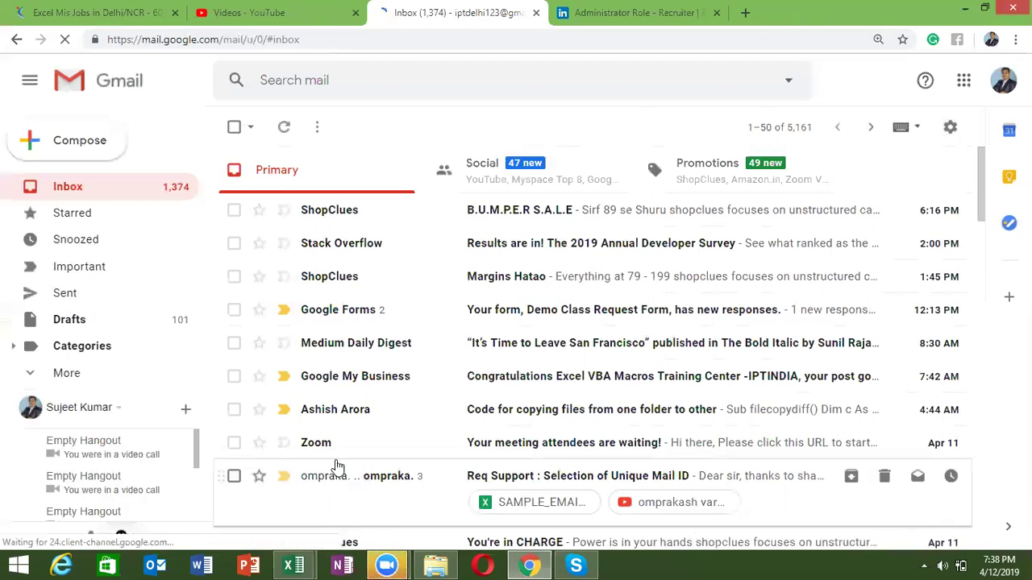
Read the Demo Class Request Form response email, then switch away from Chrome
click(425, 314)
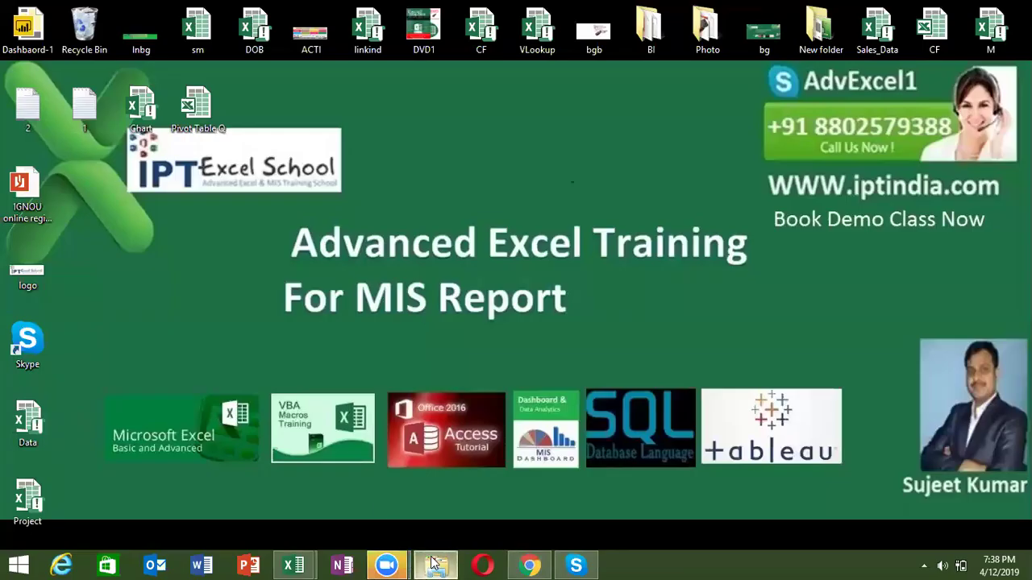
click(436, 565)
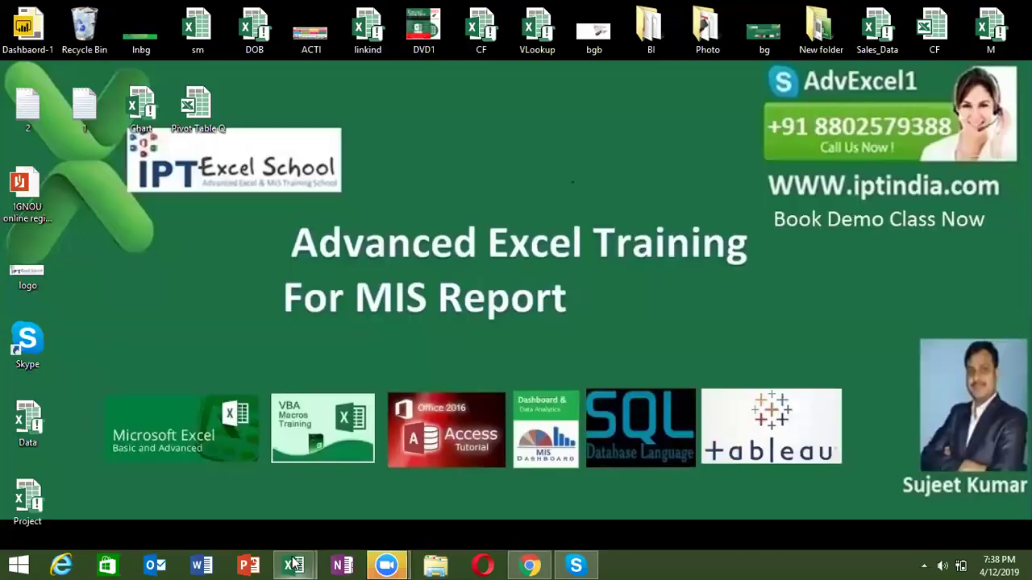
Bring Book1 forward, go to Sheet2, and enter 3256 in cell A1
mouse_move(295, 564)
click(266, 512)
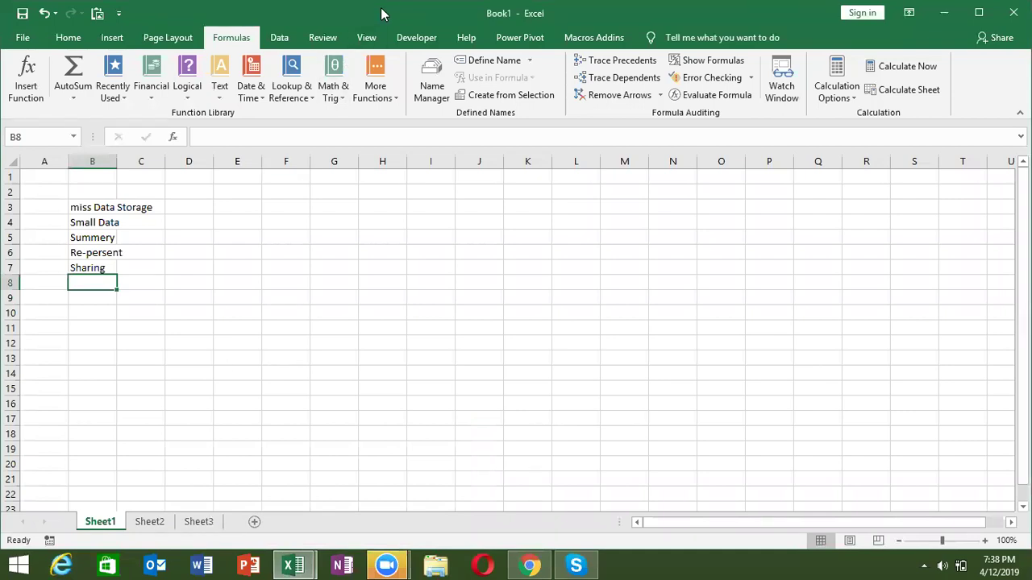
click(152, 528)
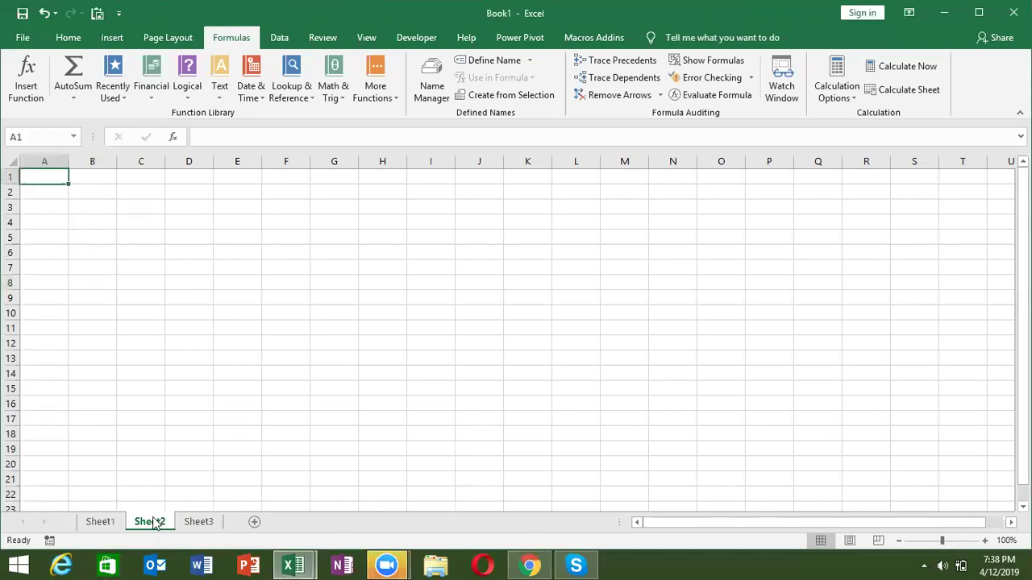
click(58, 161)
click(11, 176)
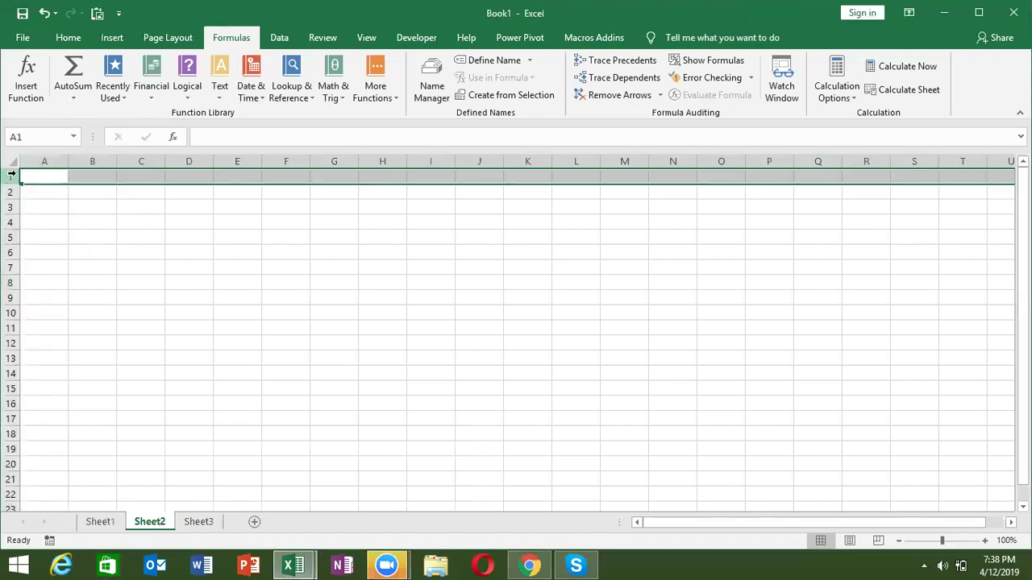
click(42, 181)
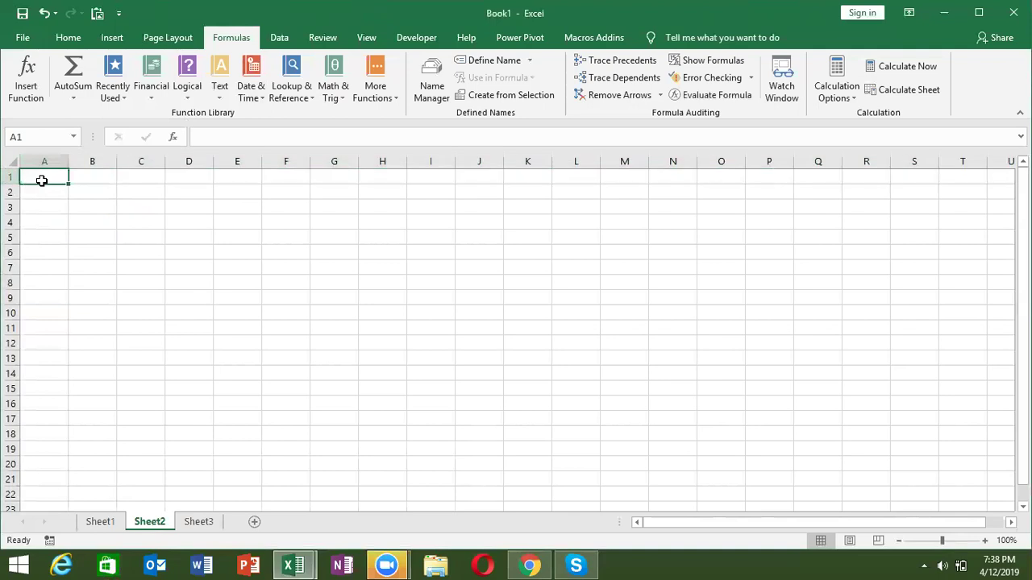
text(3256)
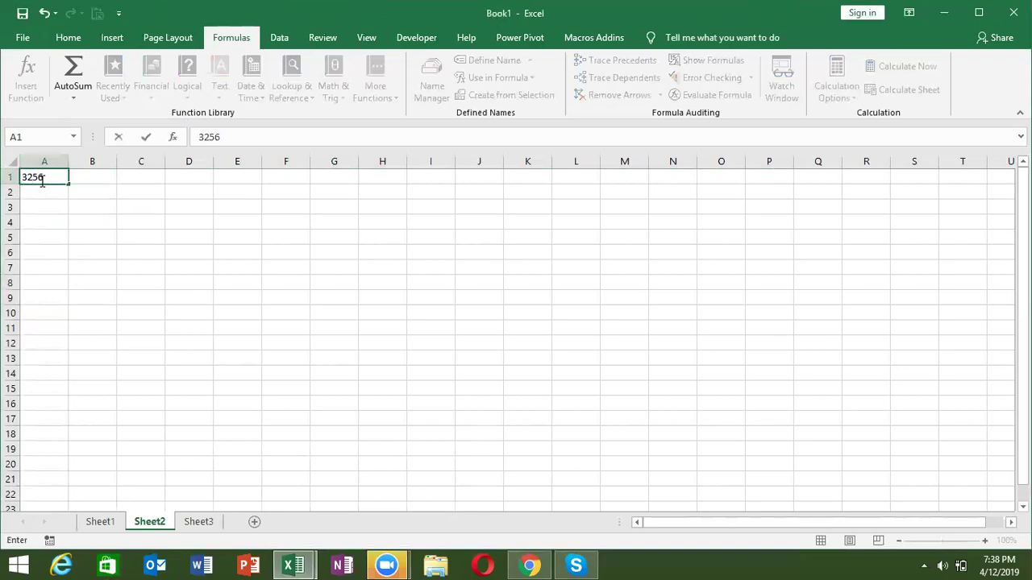
key(Return)
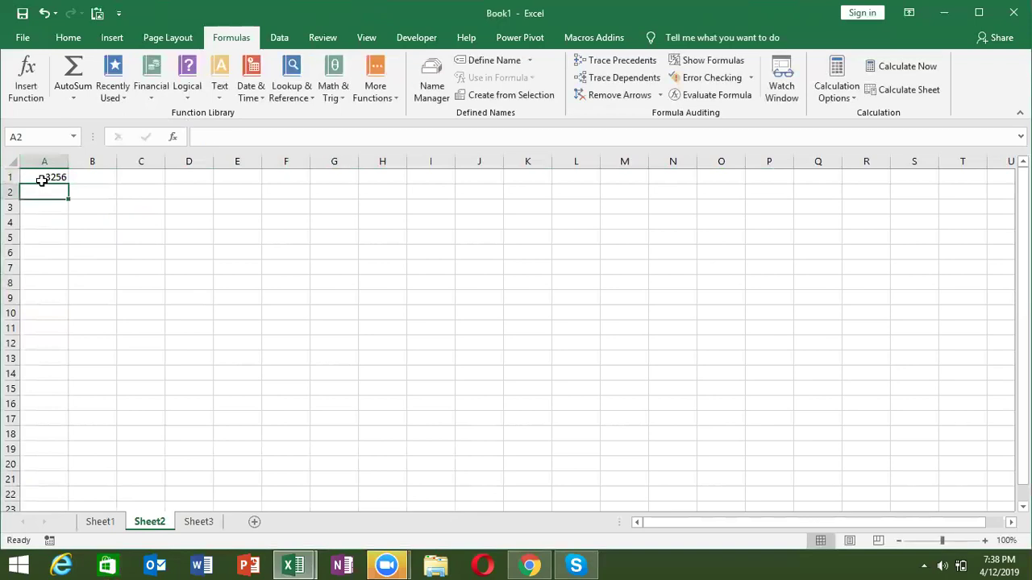
click(42, 180)
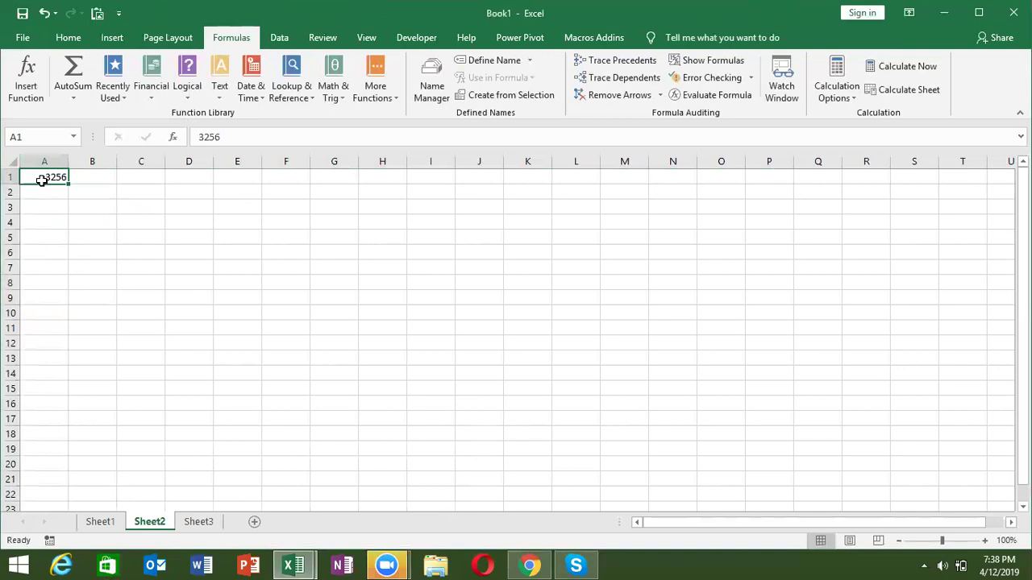
Enter the formula =20+30 in C3 so it shows 50
click(143, 203)
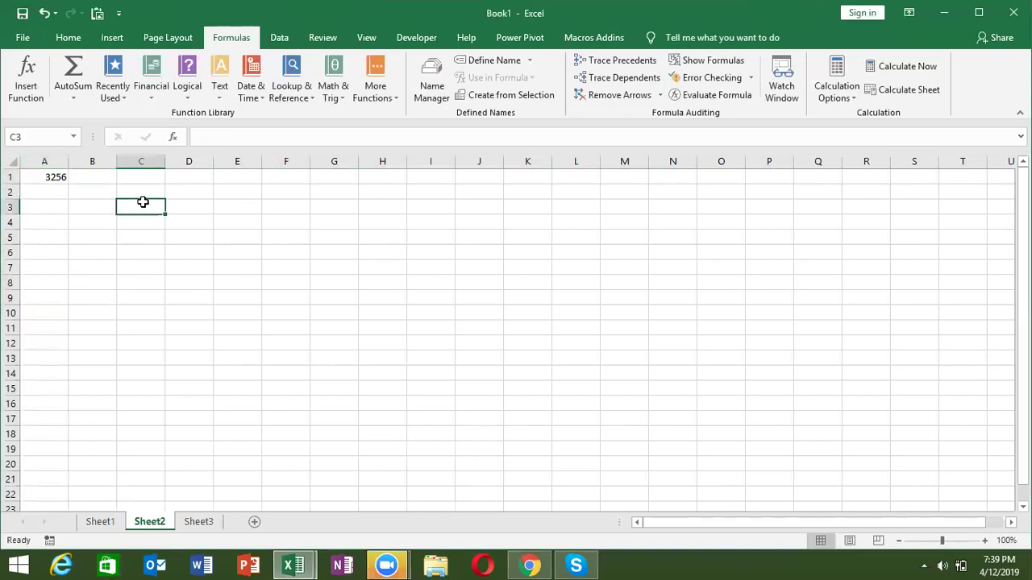
text(=)
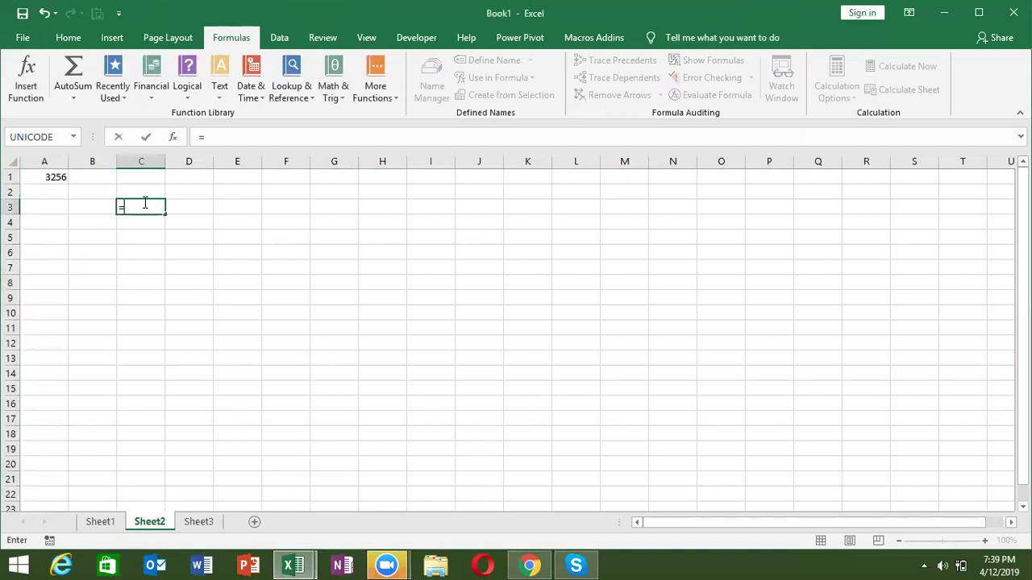
text(20+30)
key(Return)
click(142, 203)
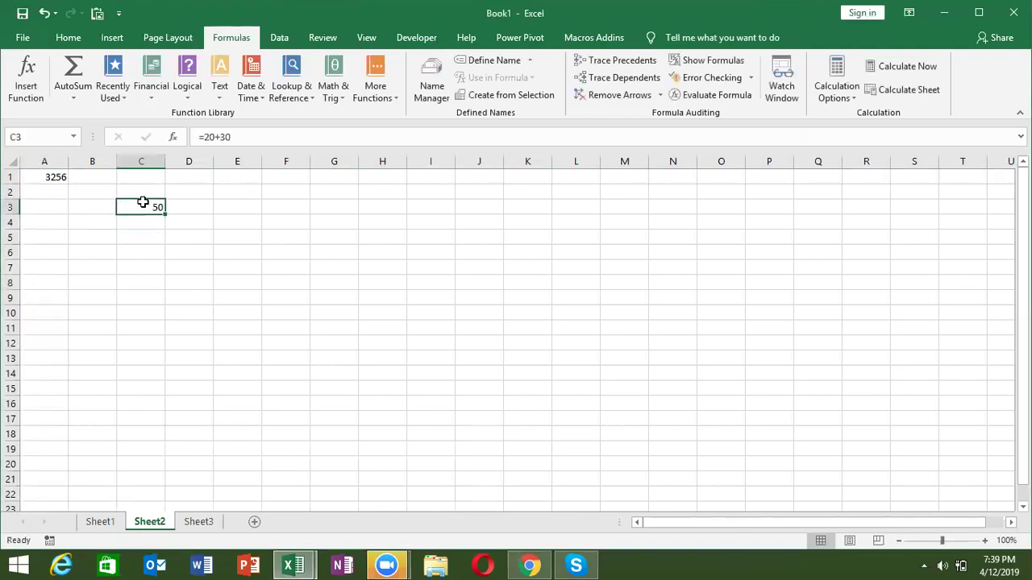
Enter 20 in A4, 30 in B4, and the formula =A4+B4 in C4
click(47, 224)
text(20)
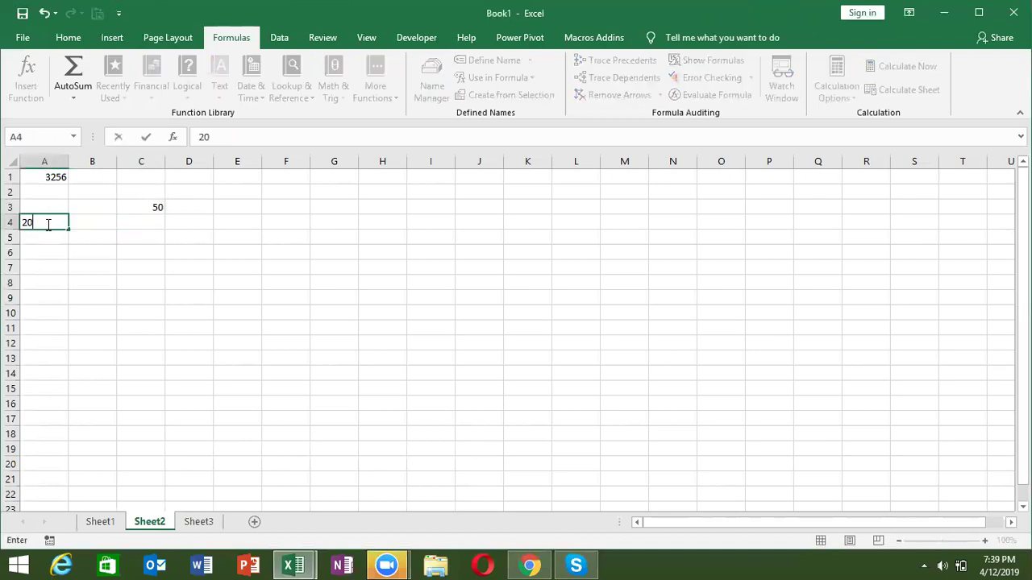
key(Tab)
text(30)
key(Tab)
text(=)
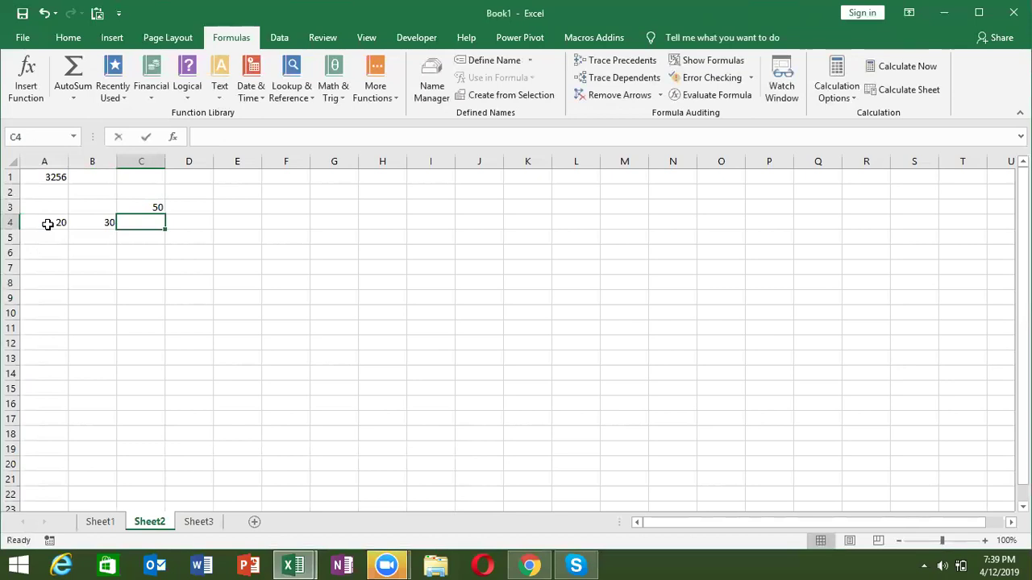
click(41, 220)
text(+)
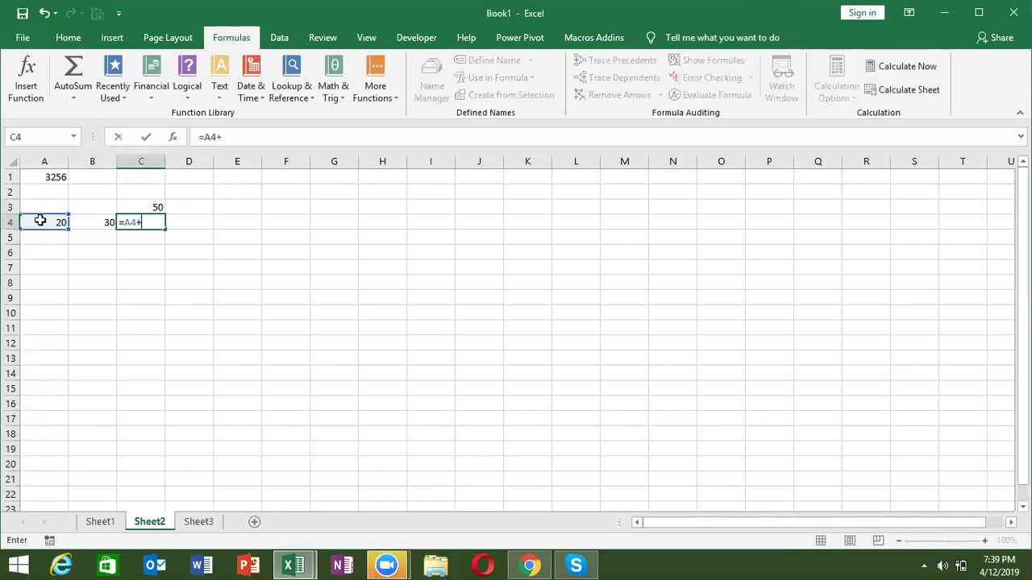
click(81, 225)
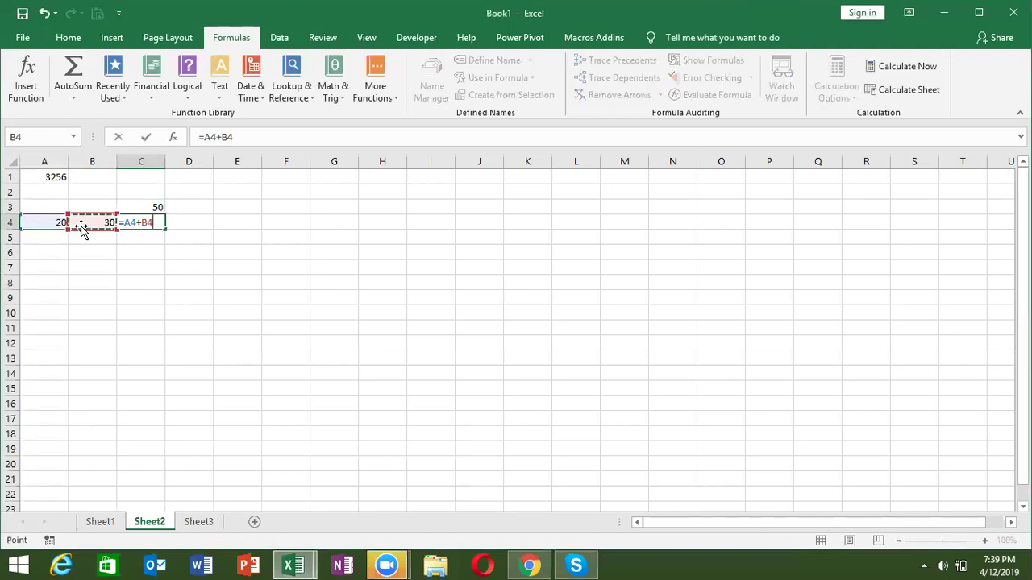
key(Return)
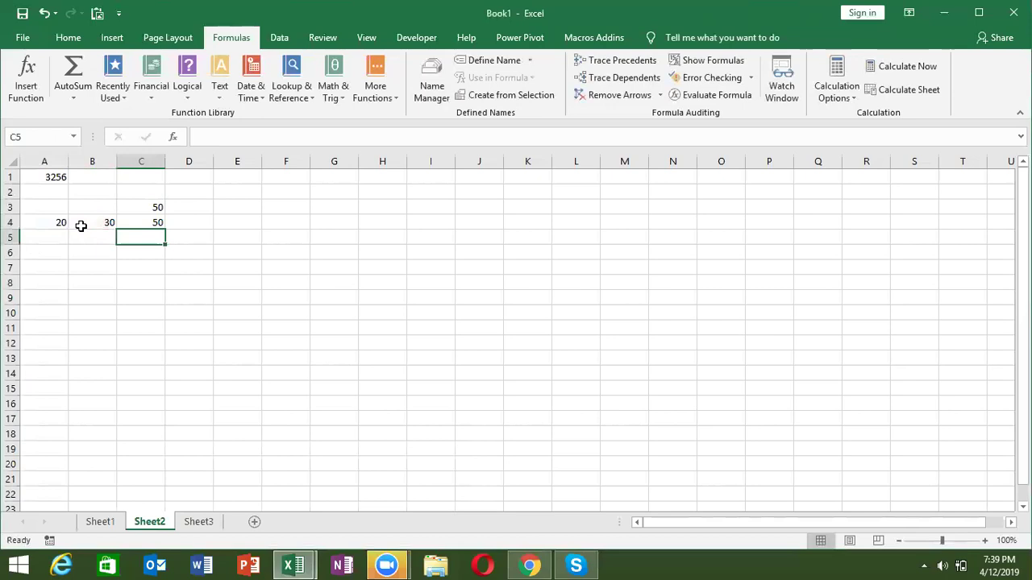
Change B4 from 30 to 36 so the C4 sum updates
key(Up)
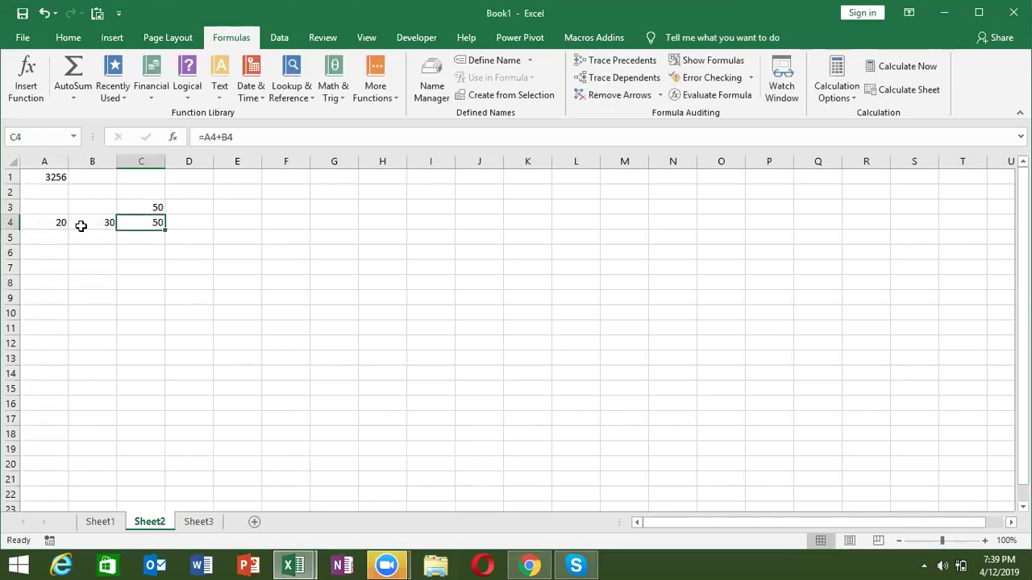
click(82, 226)
text(36)
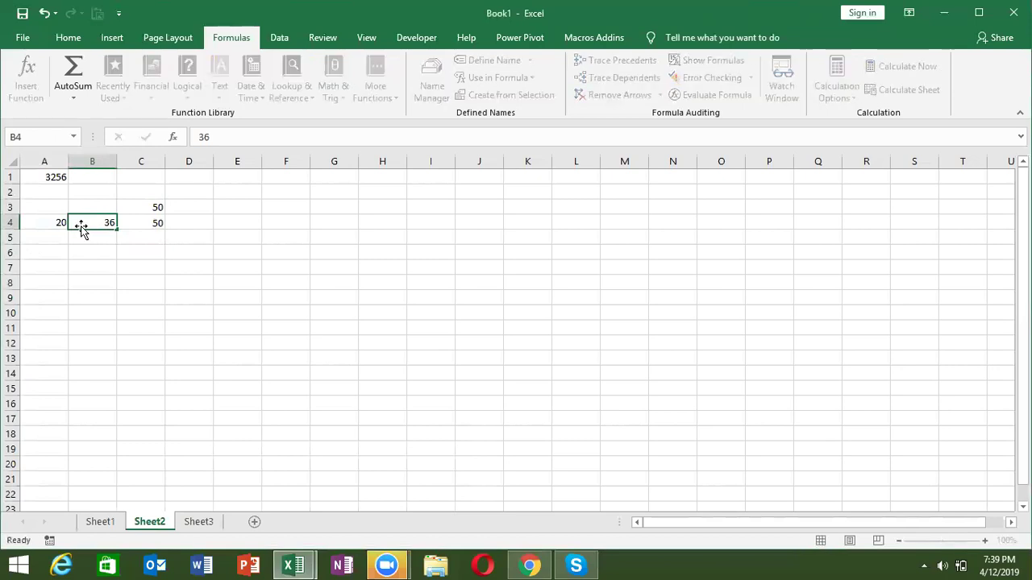
key(Return)
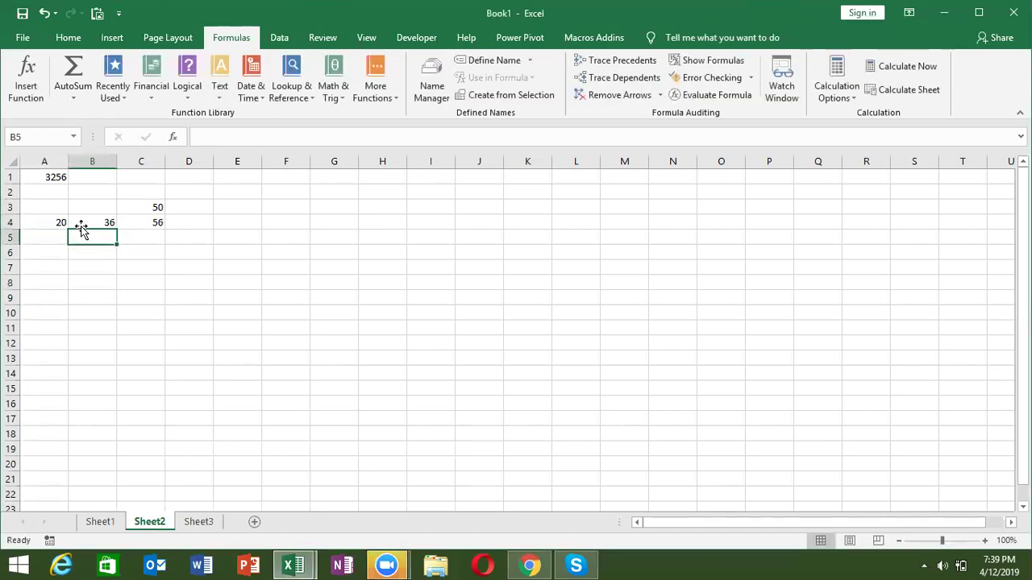
Clear A1:D8 and enter 85, 36, 52, 47, 85, 96, 58, 45, 96 down column A
mouse_move(51, 177)
mouse_down()
mouse_move(184, 251)
mouse_move(202, 278)
mouse_up()
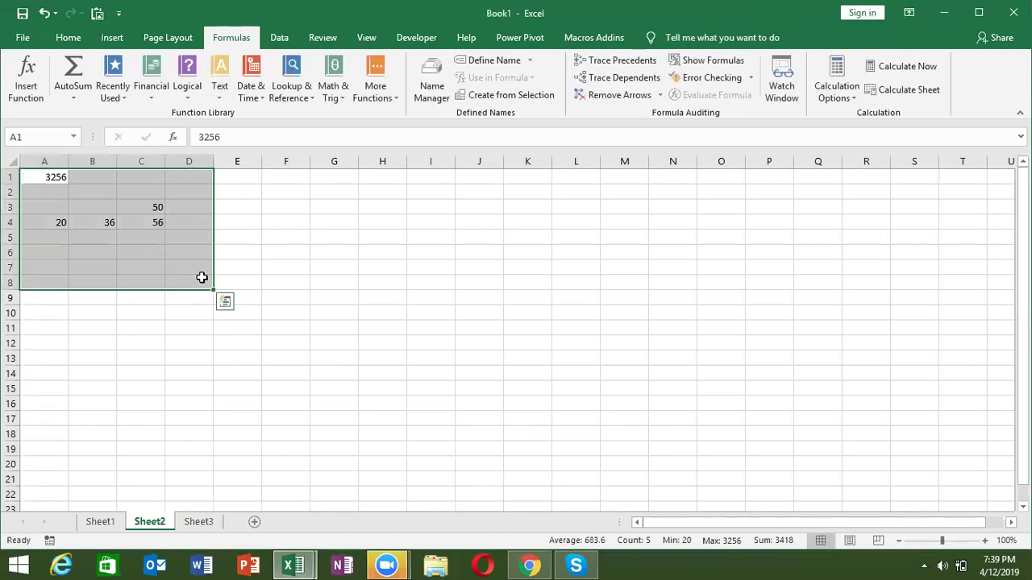
key(Delete)
click(41, 181)
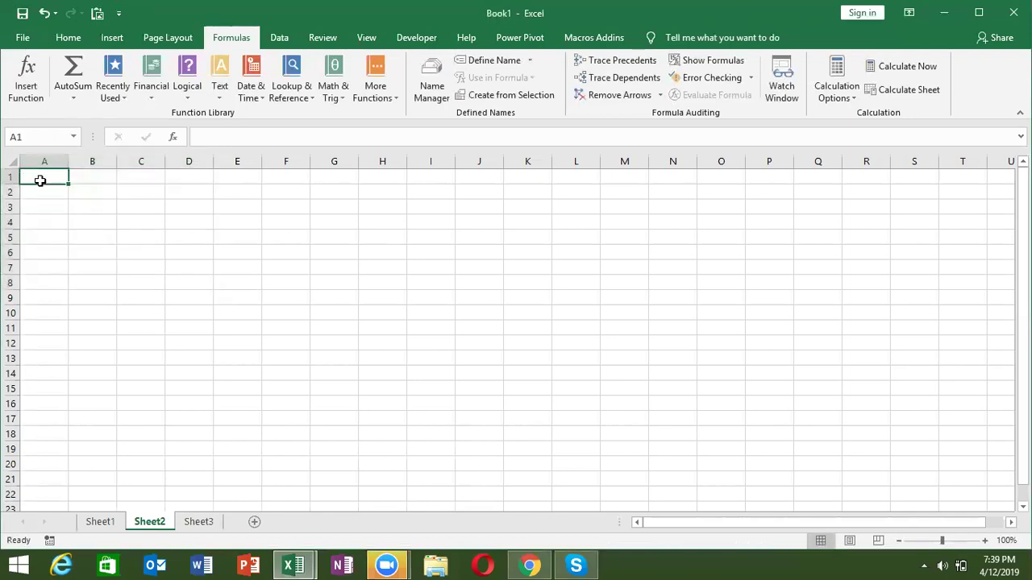
text(85)
key(Return)
text(36)
key(Return)
text(52 47 85 96 58 45 96)
Enter =A1+20 in B1 and fill it down to B9
click(108, 182)
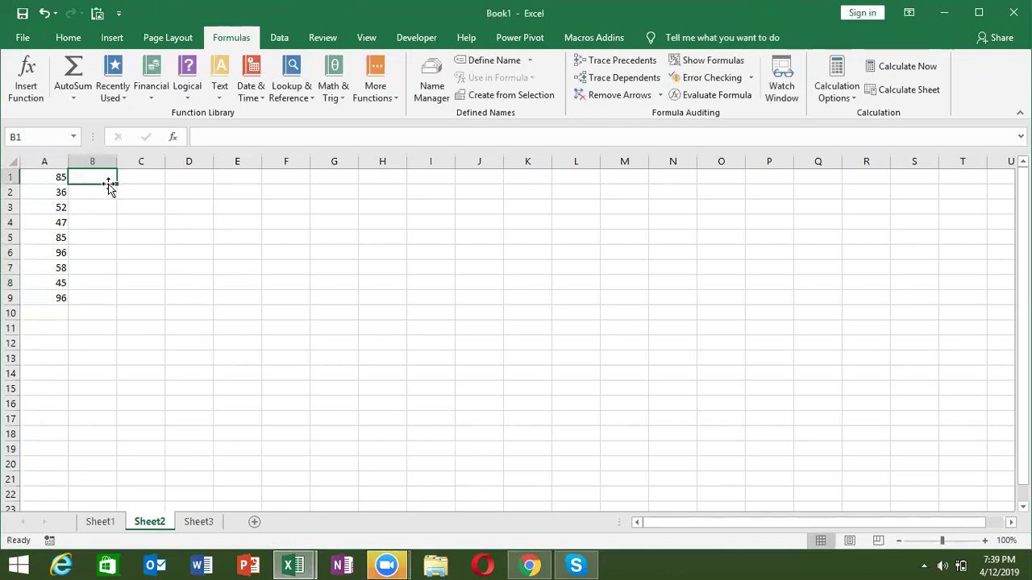
text(=)
click(51, 174)
text(+20)
key(Return)
key(Up)
drag(116, 183, 107, 304)
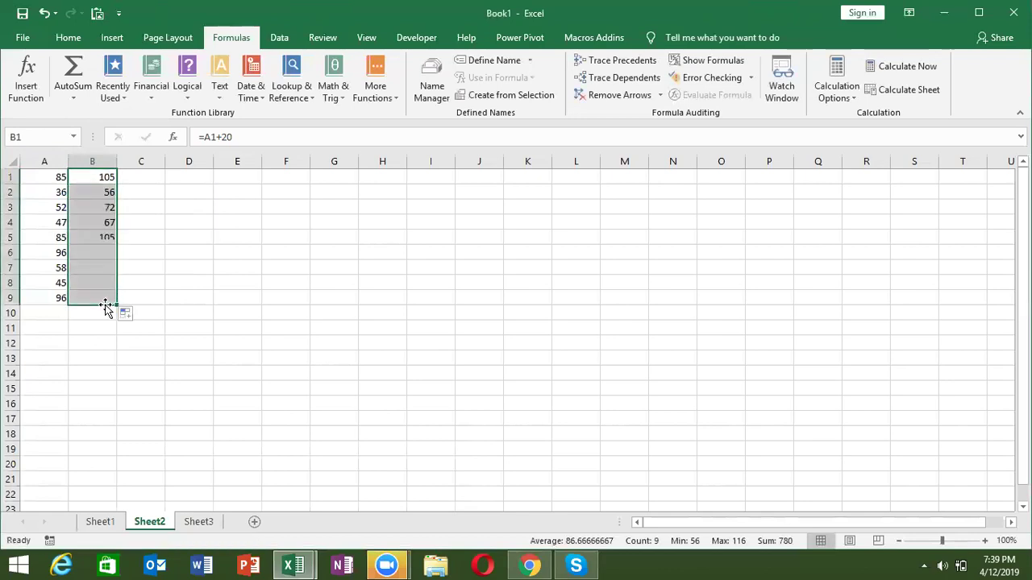
Inspect the copied formulas in B1 to B3, then clear B1:B9
click(104, 179)
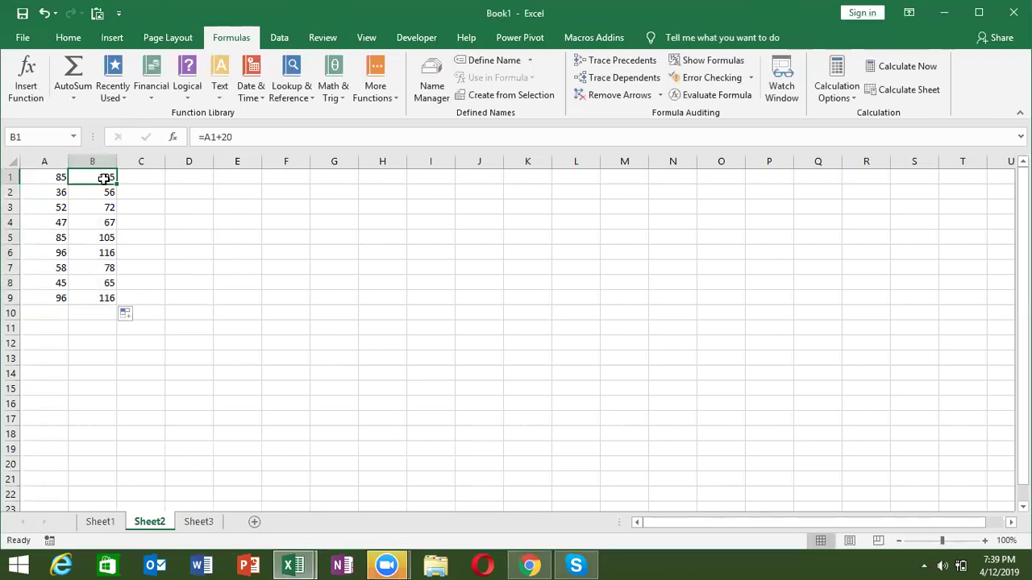
double_click(105, 177)
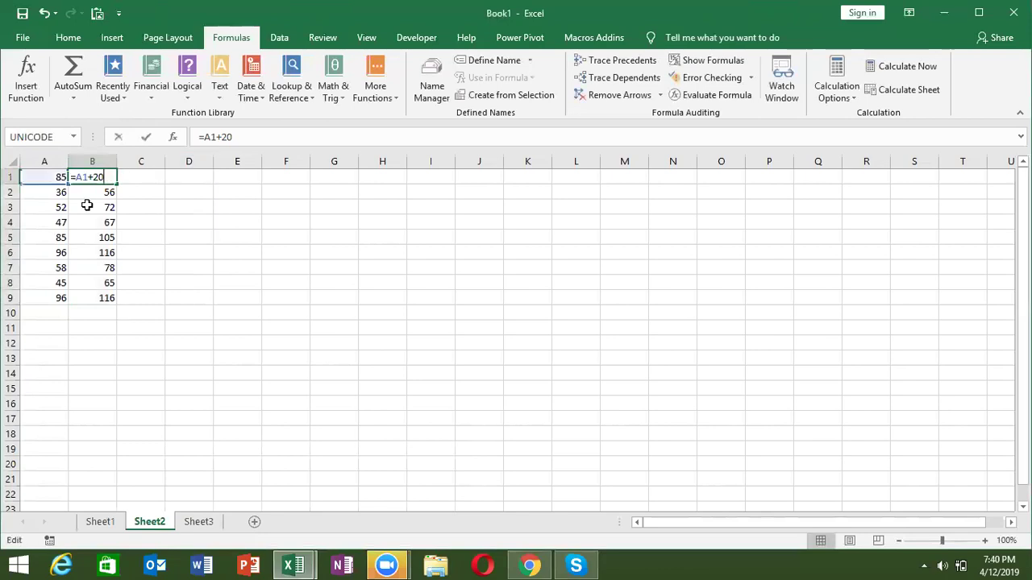
key(Escape)
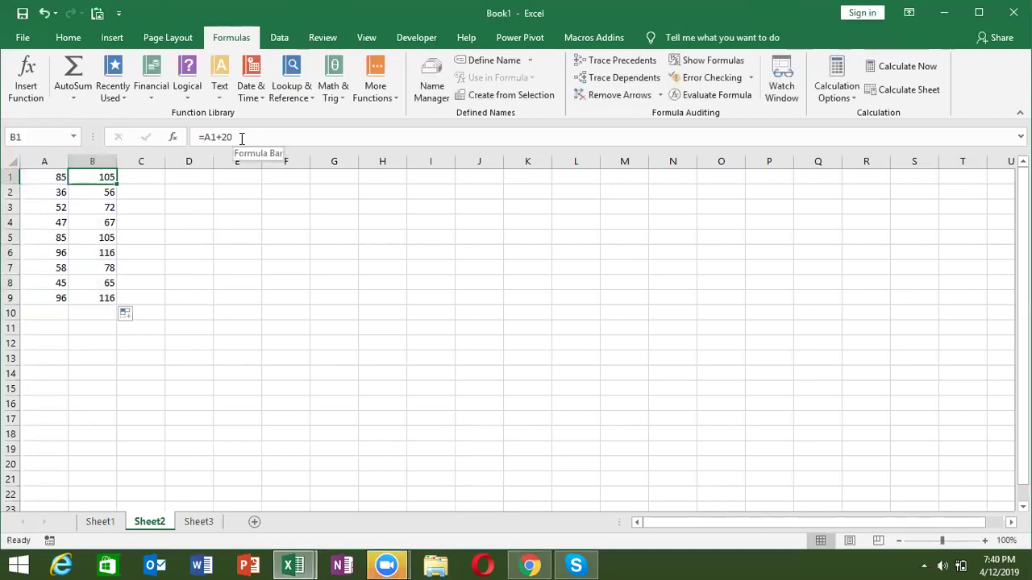
click(84, 197)
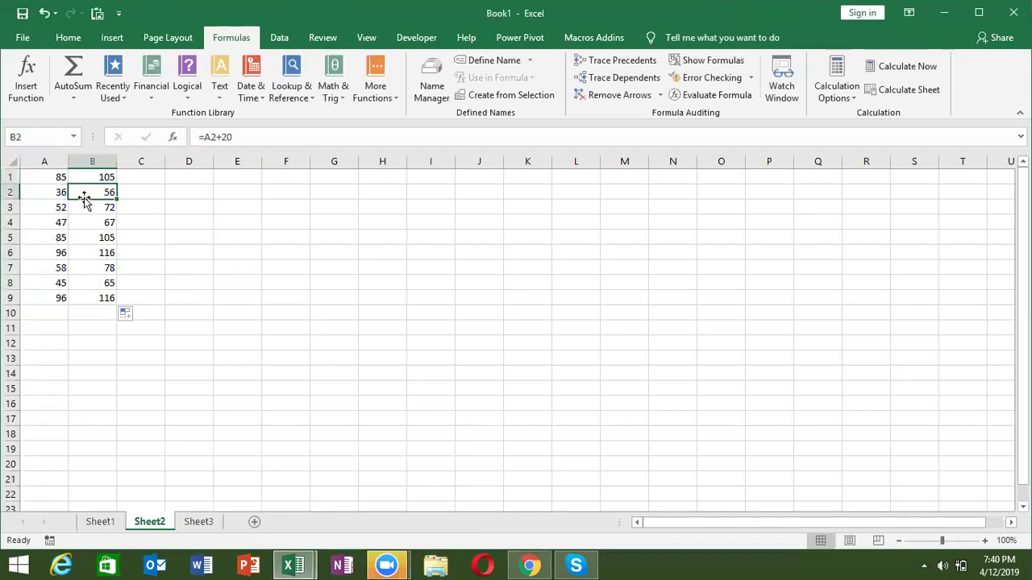
click(89, 206)
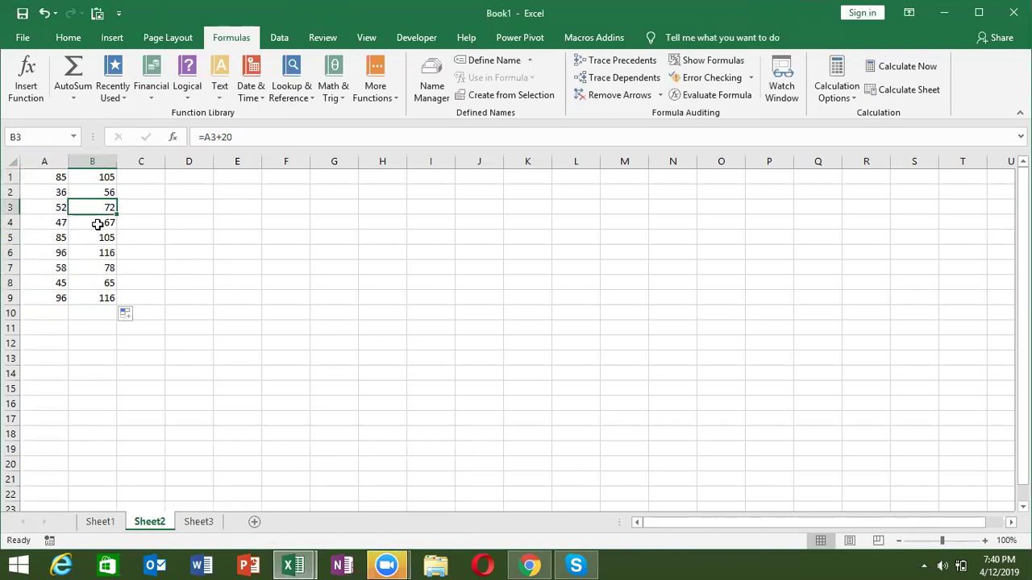
key(Up)
key(Up)
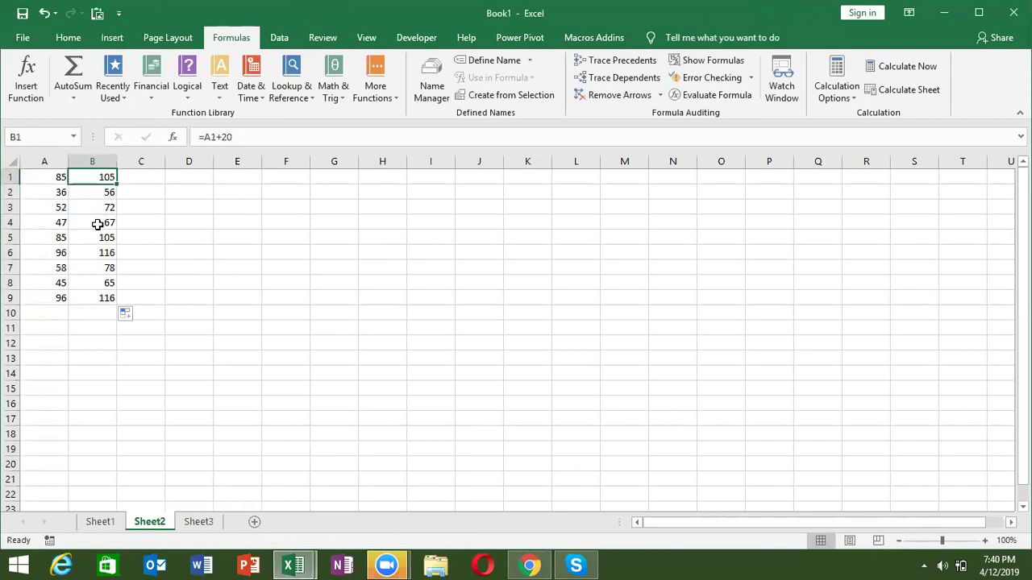
key(ctrl+shift+Down)
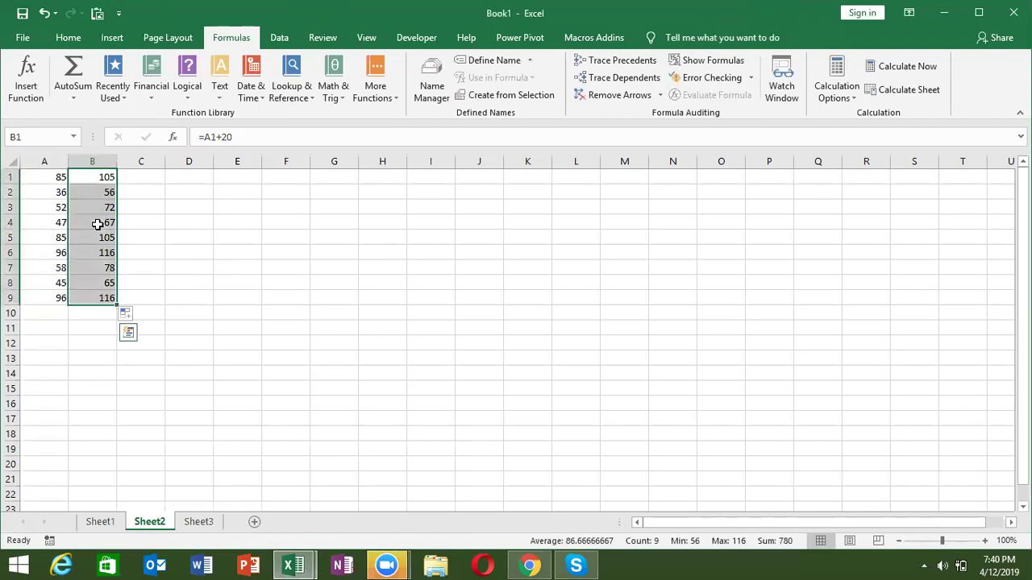
key(Delete)
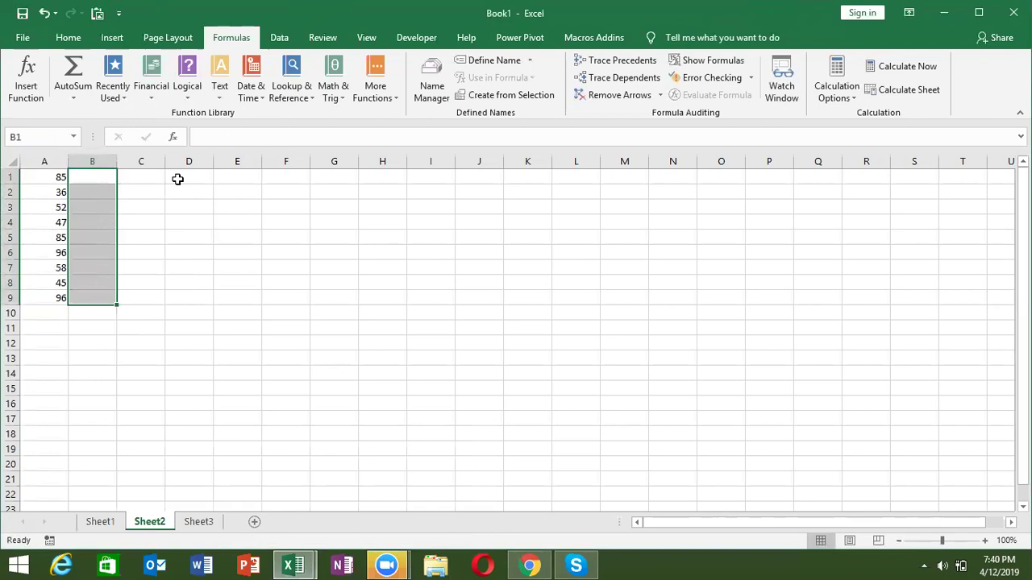
Put the fixed value 20 in D1 and select the column A values
click(177, 178)
text(20)
key(Return)
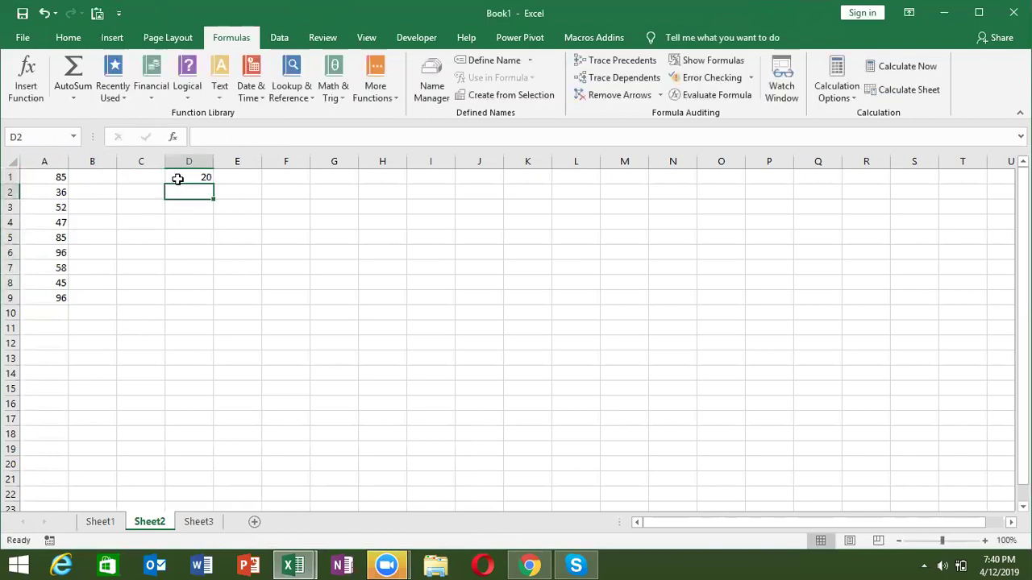
drag(51, 176, 46, 295)
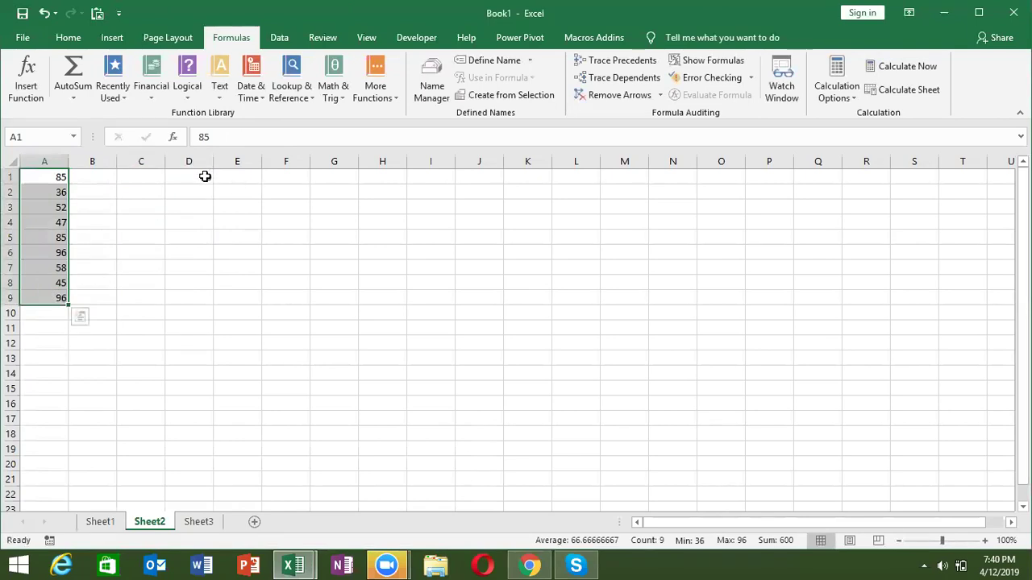
Enter =A1+D1 in B1 and fill it down to B4
click(114, 181)
text(=)
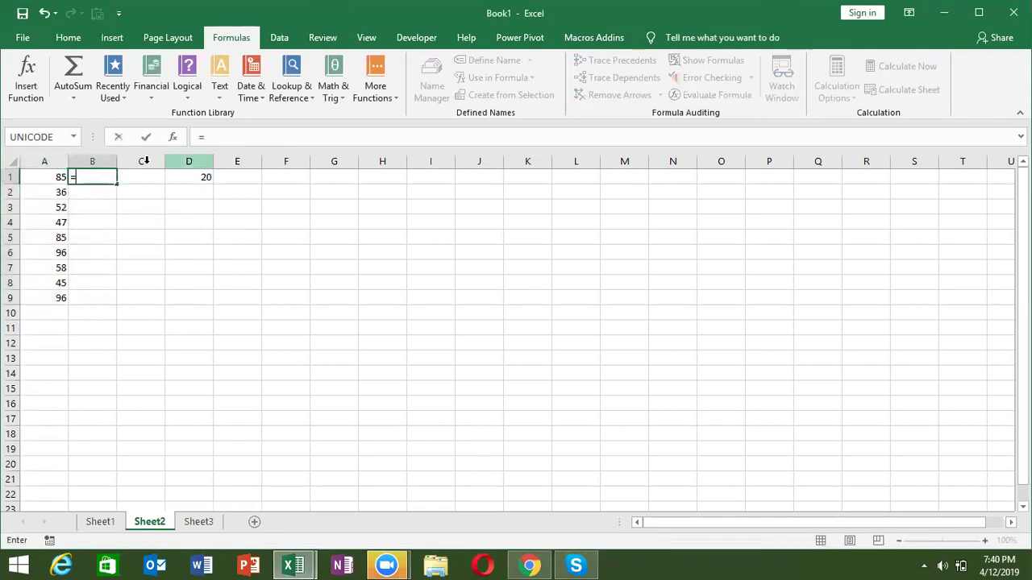
click(51, 180)
text(+)
click(174, 176)
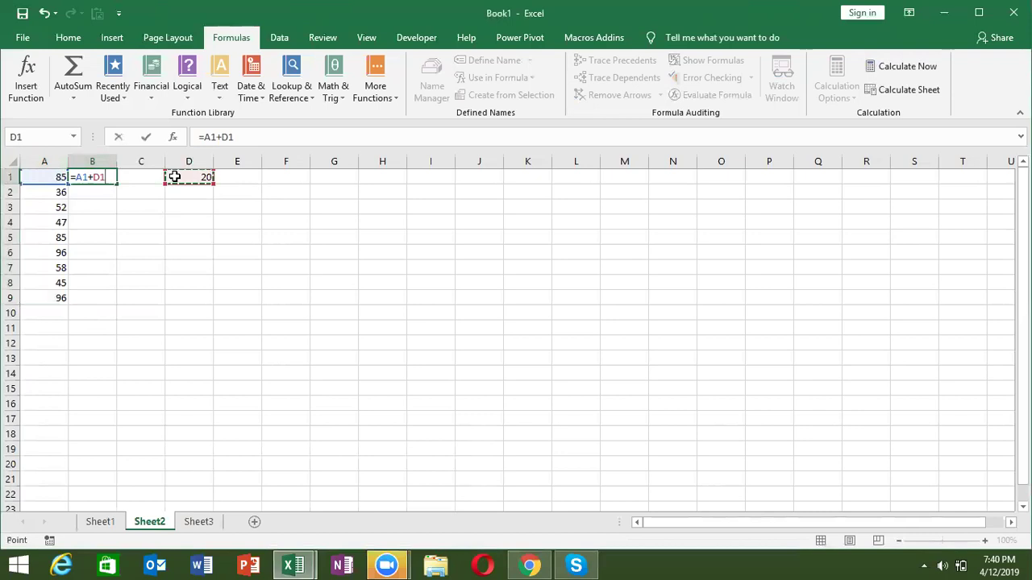
key(Return)
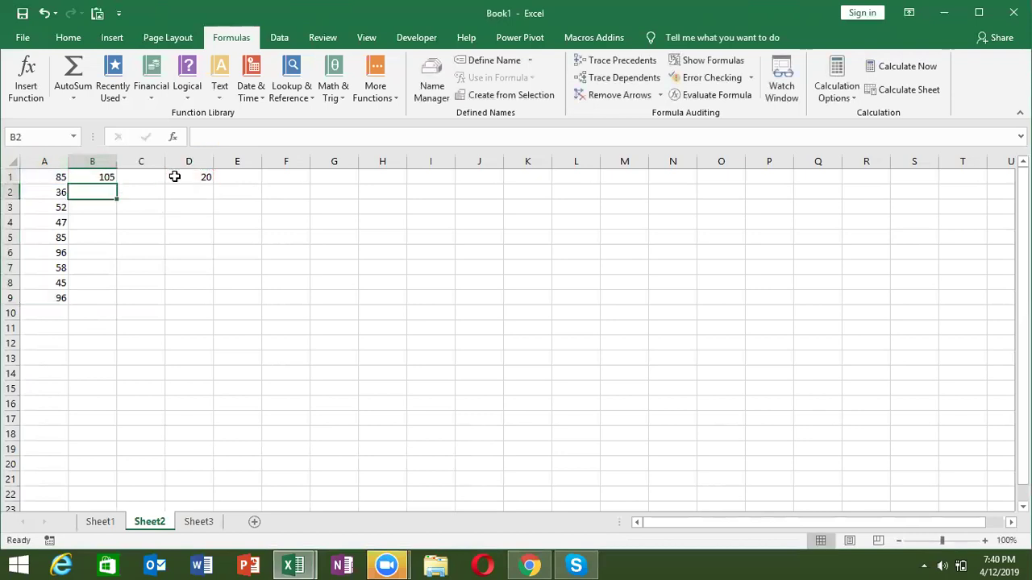
click(111, 177)
drag(115, 182, 113, 228)
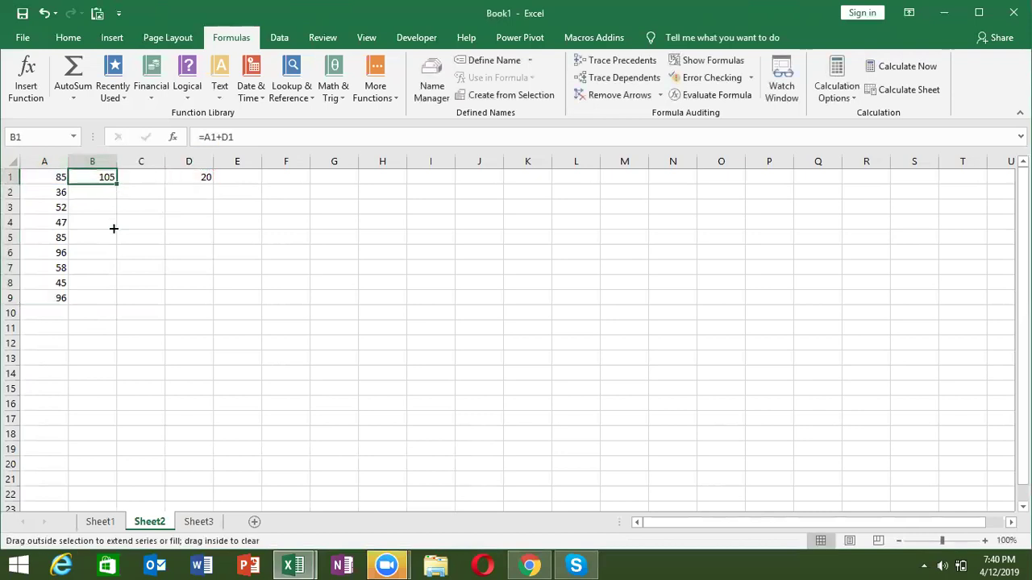
Inspect B2's formula to see the reference shifted to =A2+D2
click(108, 194)
double_click(108, 194)
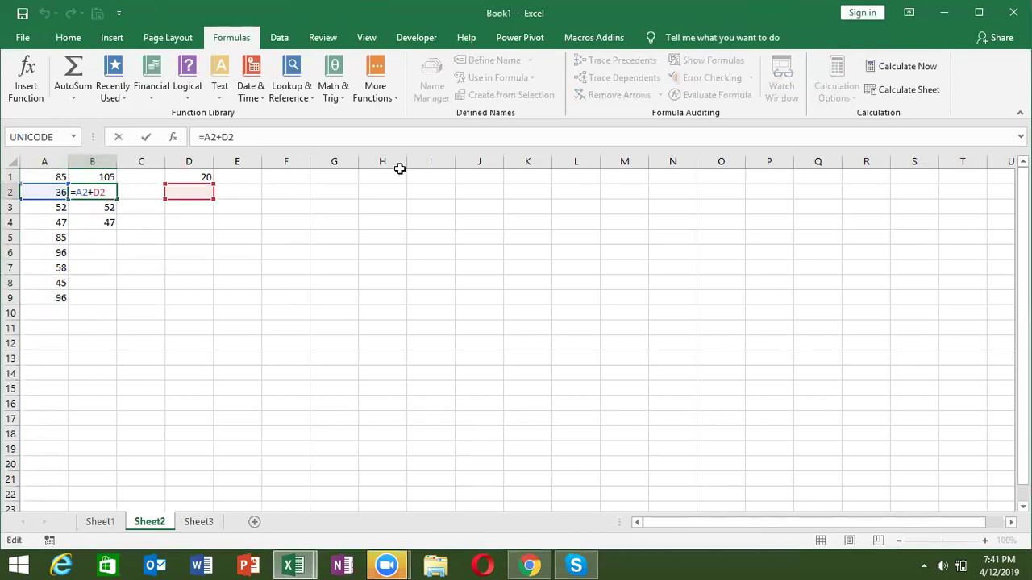
key(ctrl+Return)
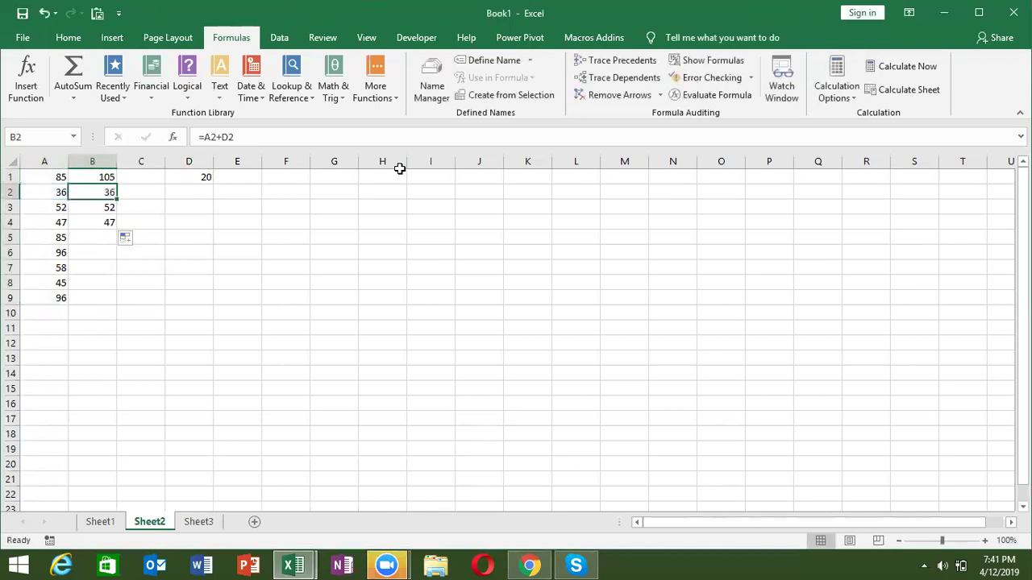
key(Up)
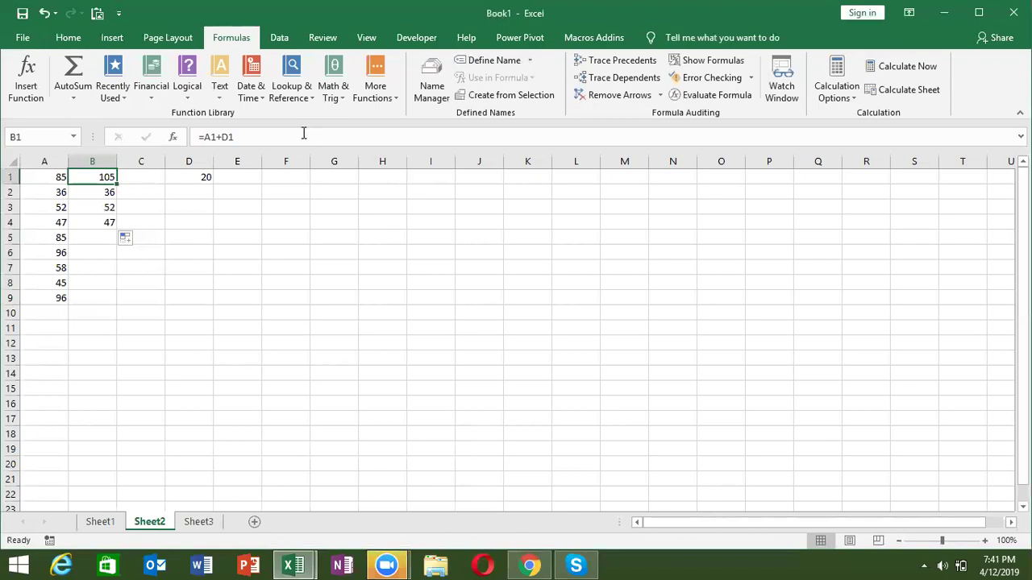
Change B1 to =A1+D$1, fill it to B9, and confirm B2 keeps D$1
click(233, 137)
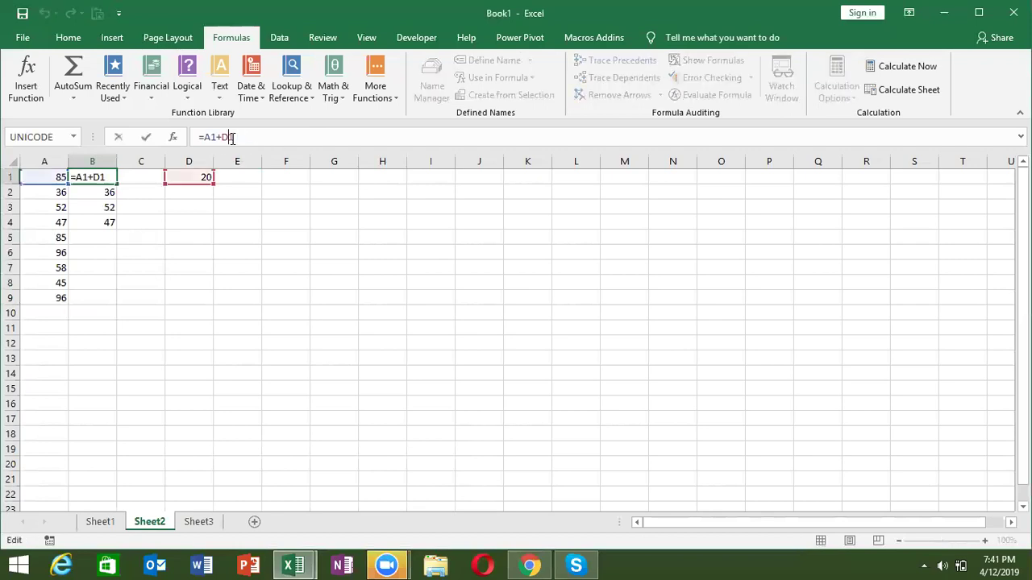
text($)
key(ctrl+Return)
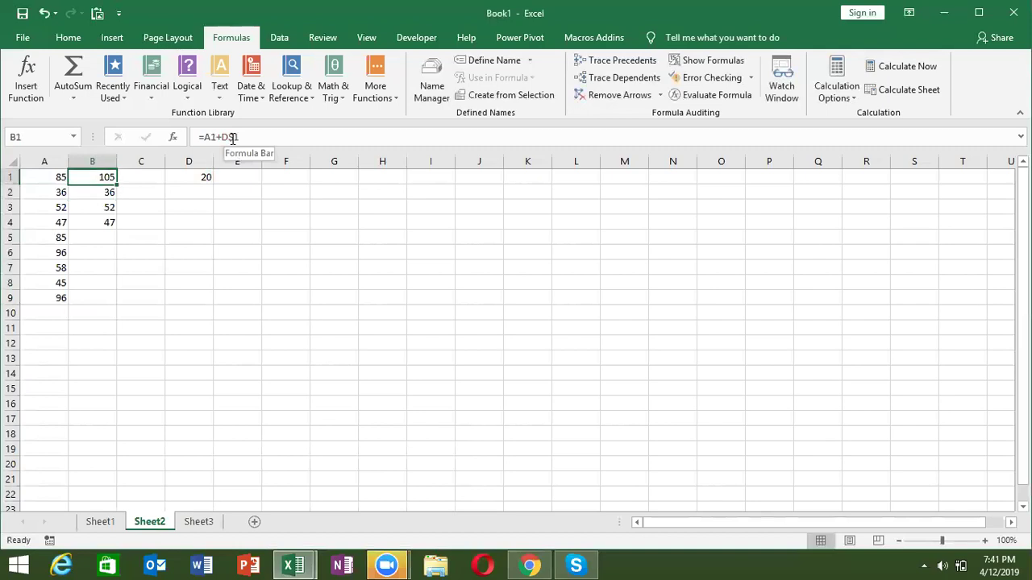
drag(116, 185, 115, 300)
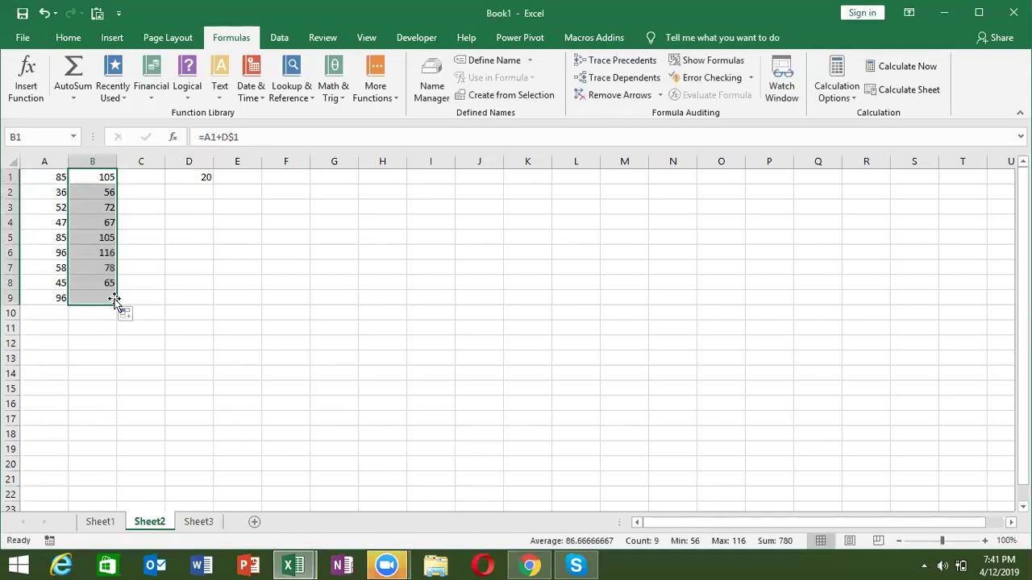
click(107, 195)
double_click(109, 193)
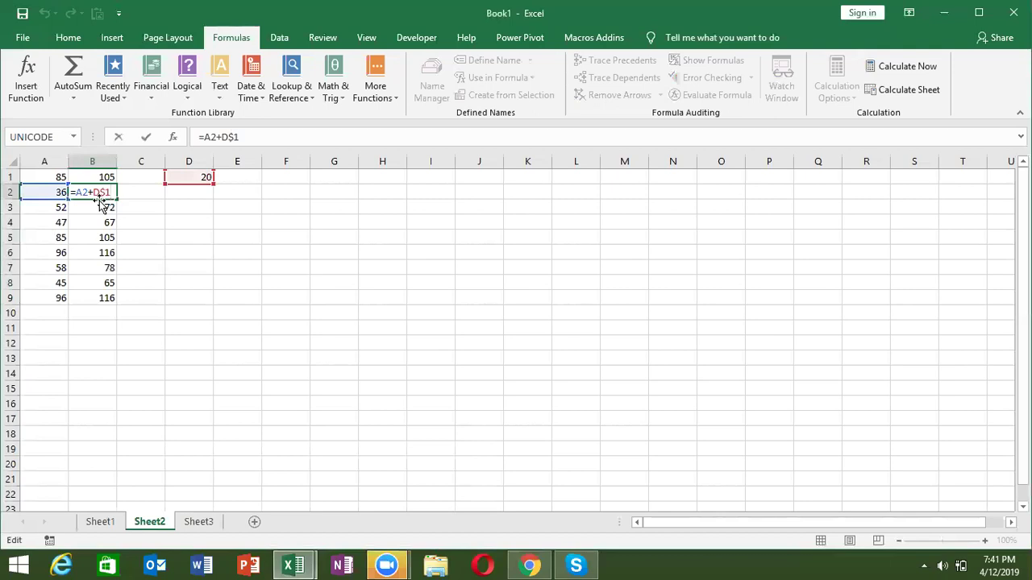
Copy B2's formula into C2 to inspect the shifted column reference, then clear C2
key(Escape)
drag(119, 197, 153, 191)
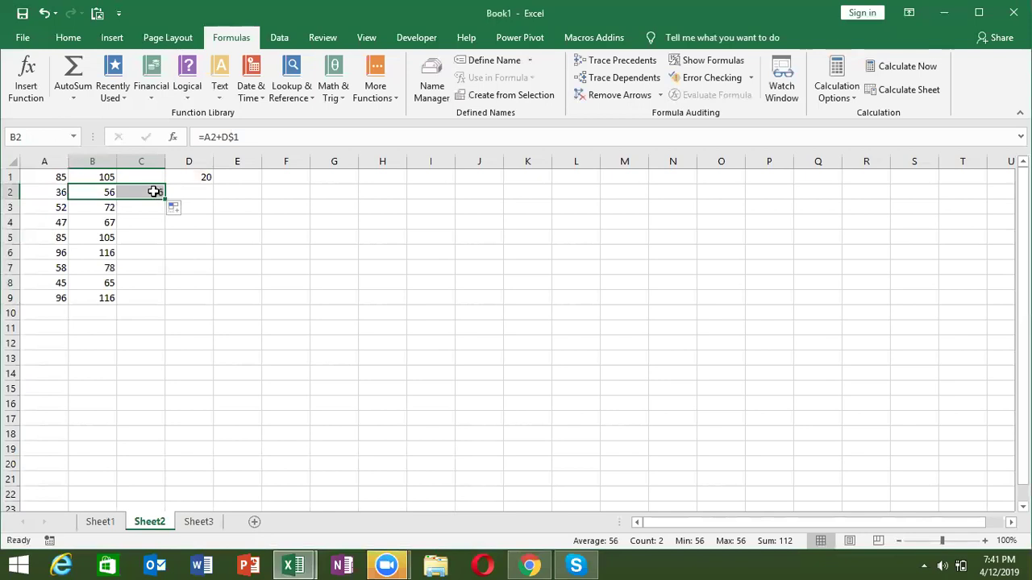
click(153, 192)
double_click(153, 192)
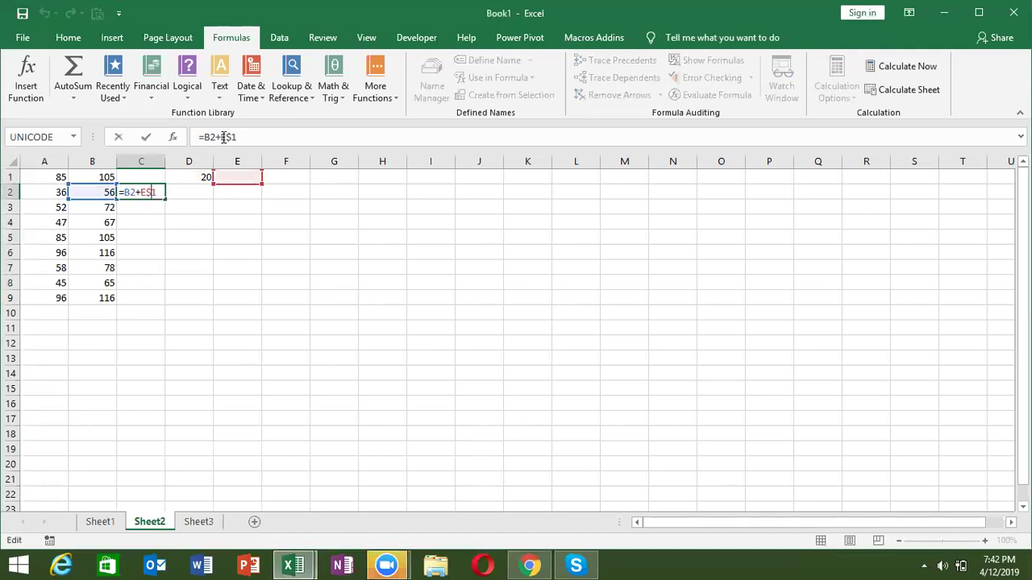
key(ctrl+Return)
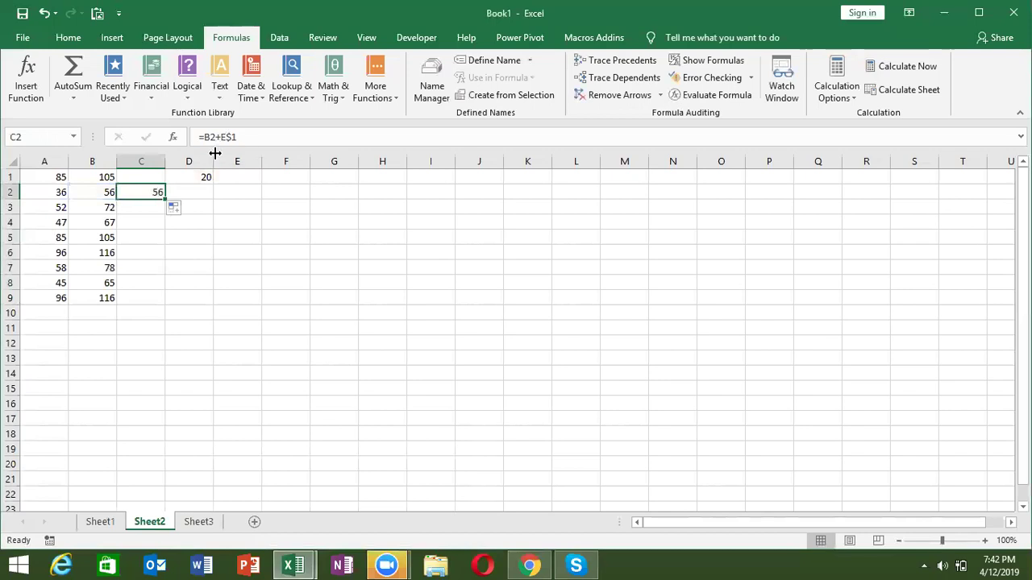
key(Delete)
Change B2 to =A2+$D$1, fill it down to B9, and check B3's copied formula
click(104, 190)
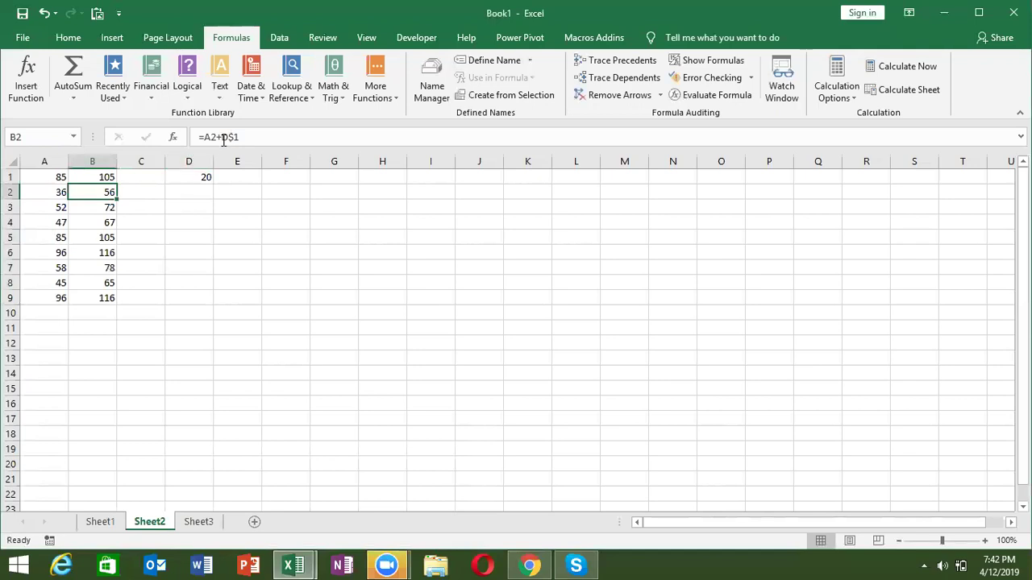
click(222, 139)
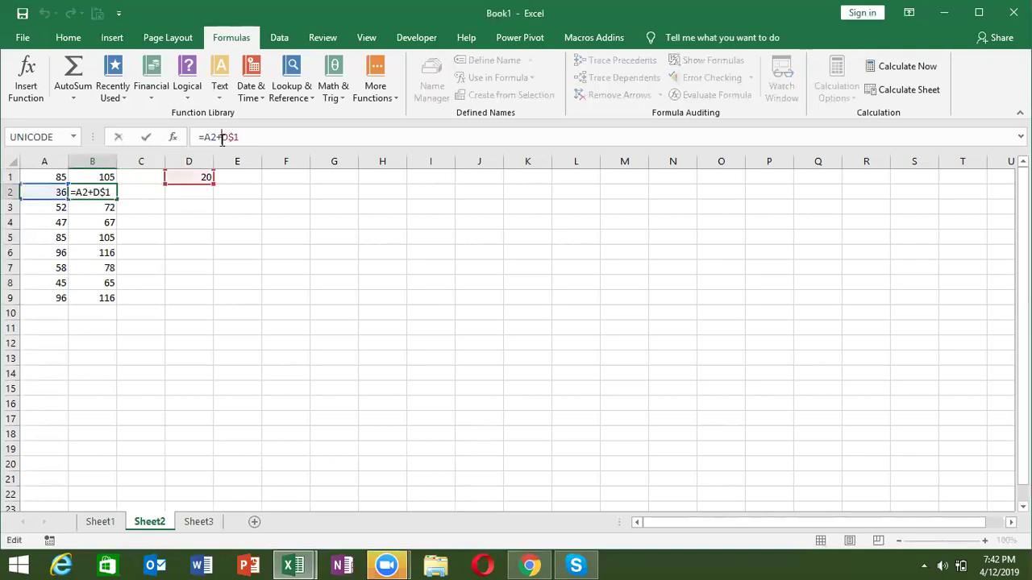
text($)
key(ctrl+Return)
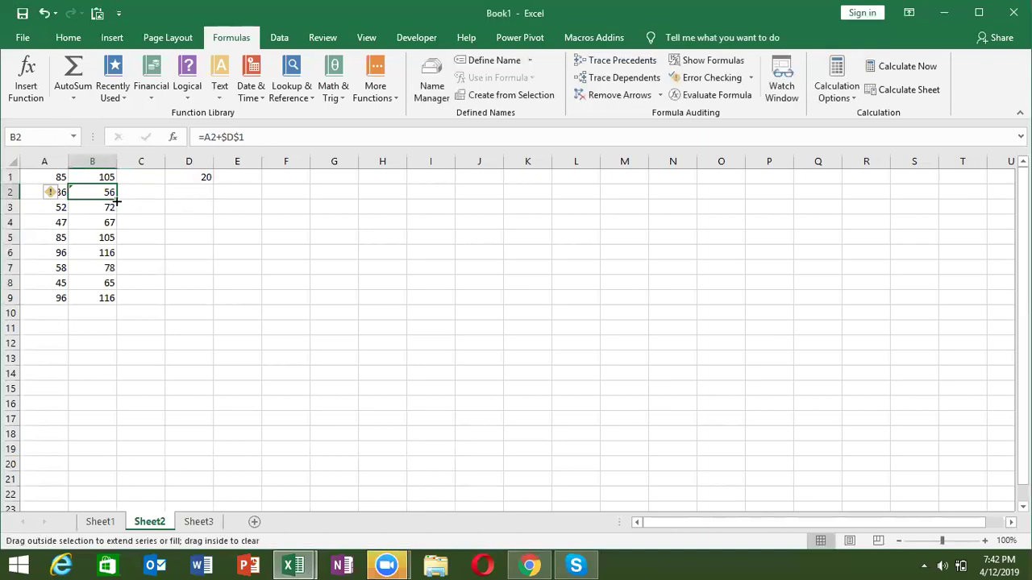
double_click(117, 202)
key(ctrl+Down)
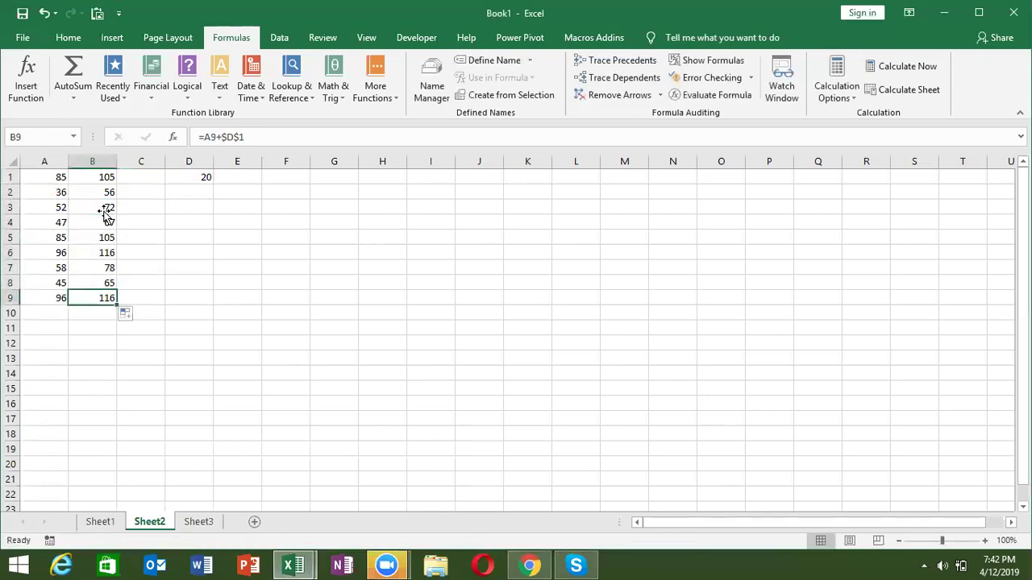
double_click(106, 208)
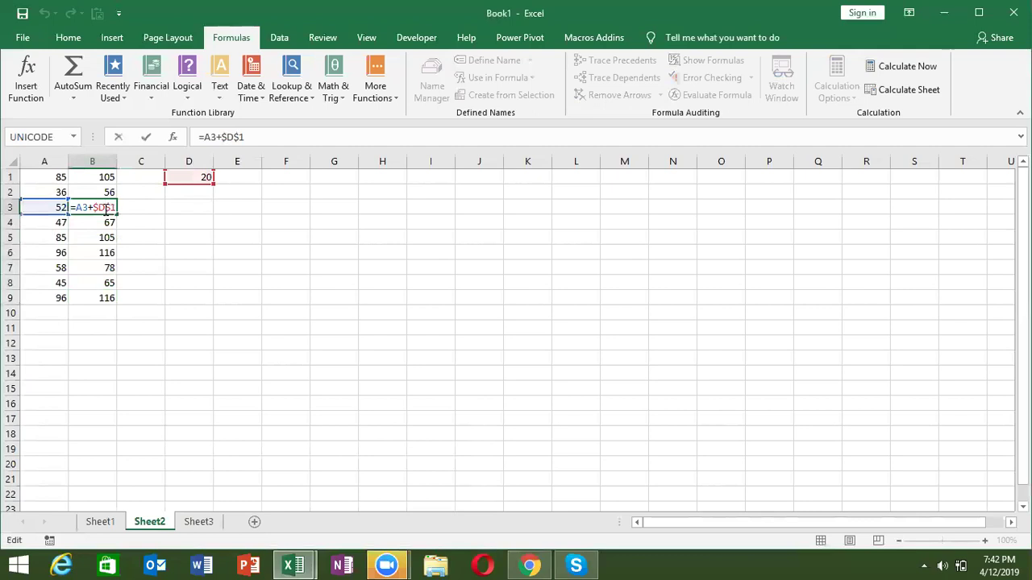
key(Escape)
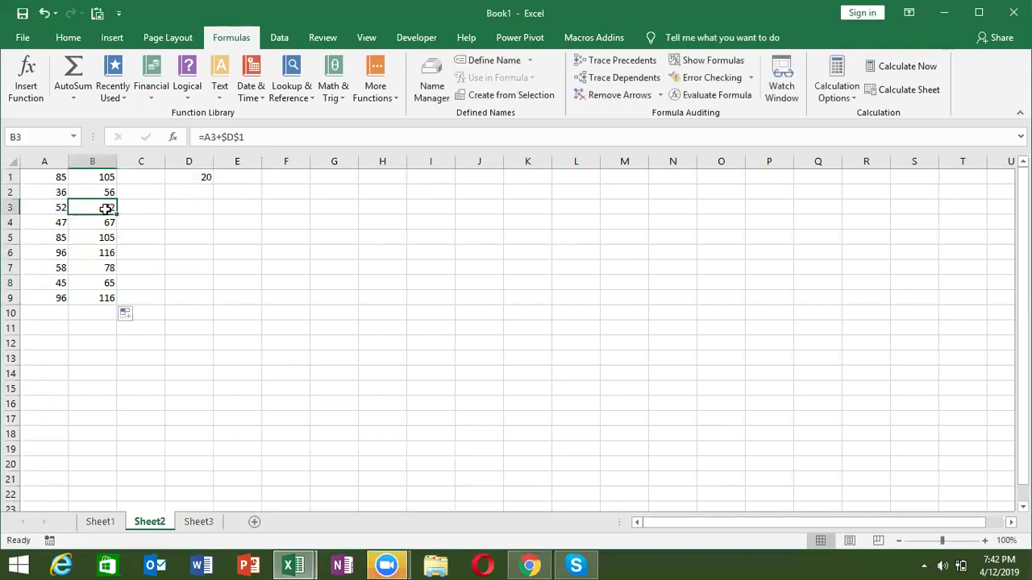
From Conditional Formatting on the Home tab, open its 'Tell me more' Help article
click(307, 222)
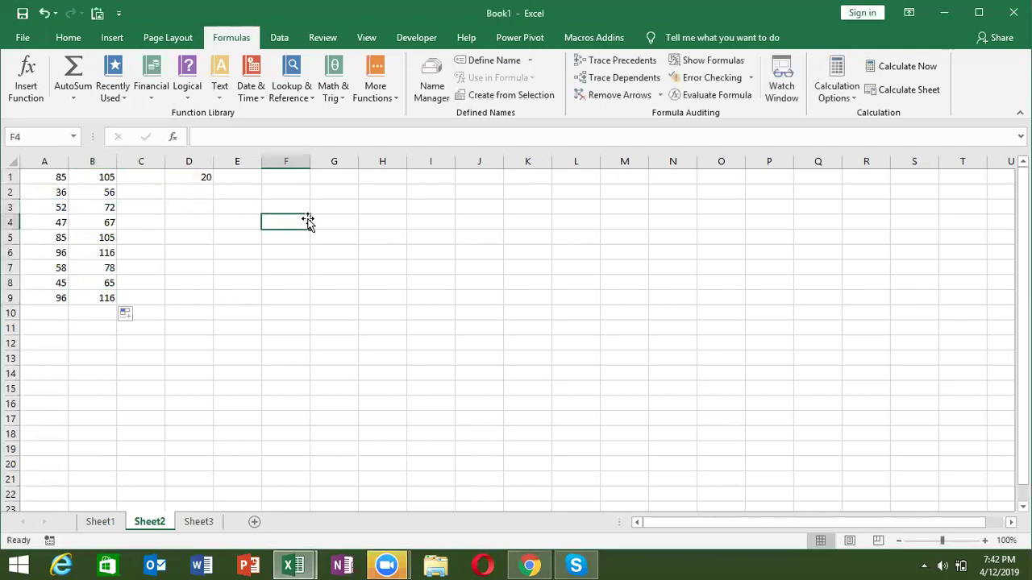
click(79, 38)
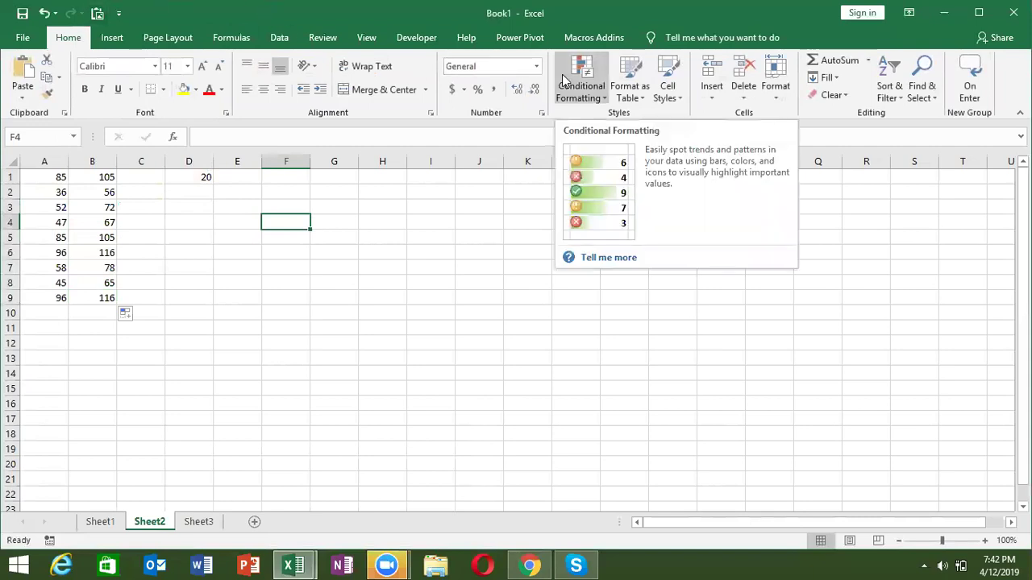
click(607, 258)
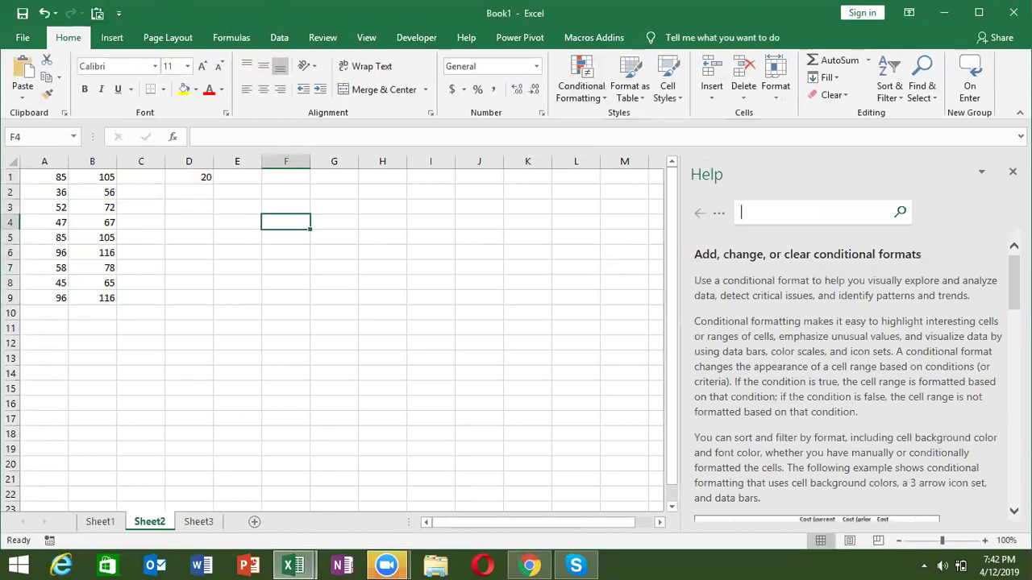
scroll(1006, 412, down, 5)
scroll(1006, 412, down, 5)
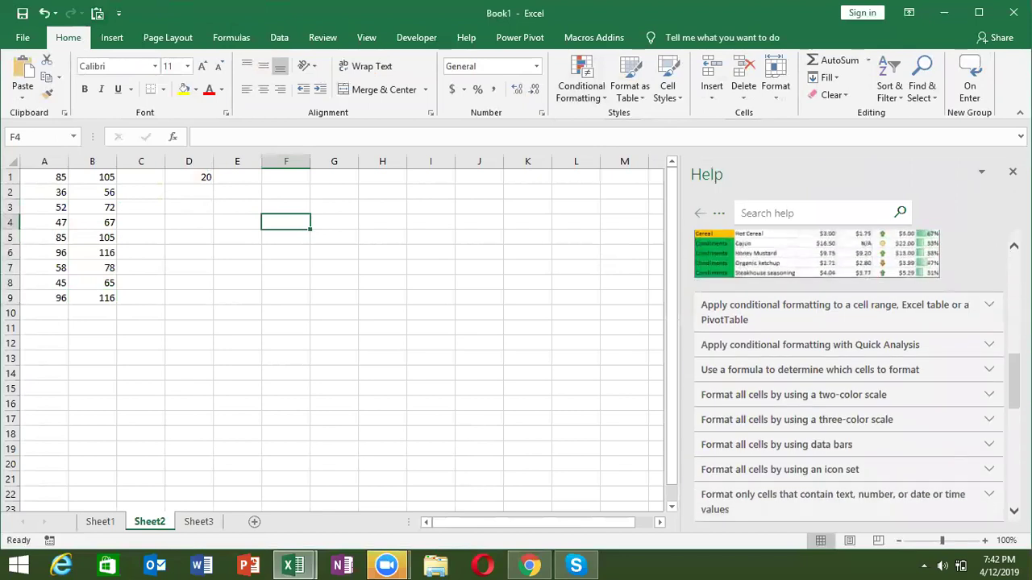
Expand the Help sections on ranges, tables and PivotTables, and on Quick Analysis conditional formatting
click(972, 327)
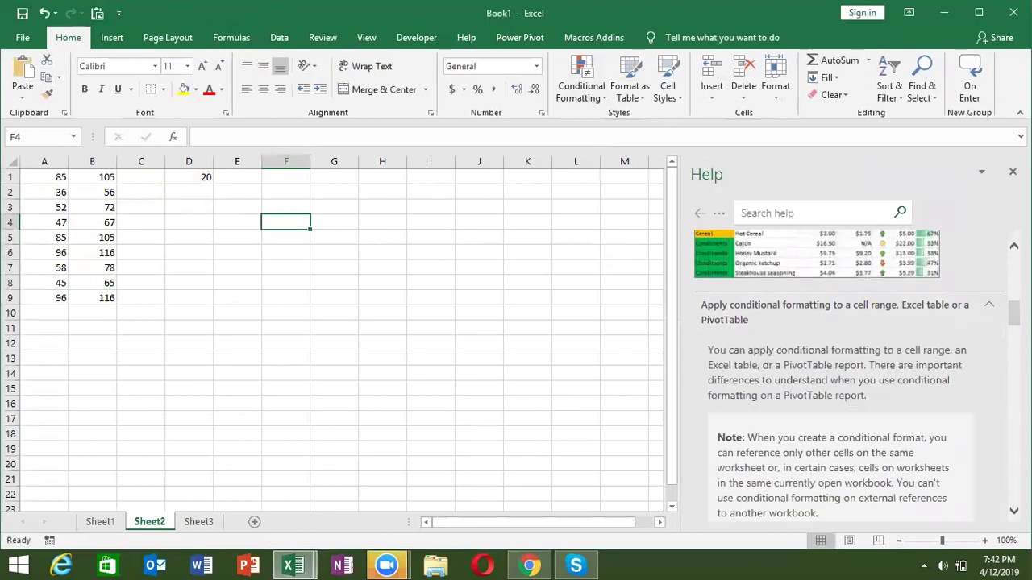
scroll(838, 371, down, 5)
scroll(838, 371, down, 5)
scroll(838, 370, down, 5)
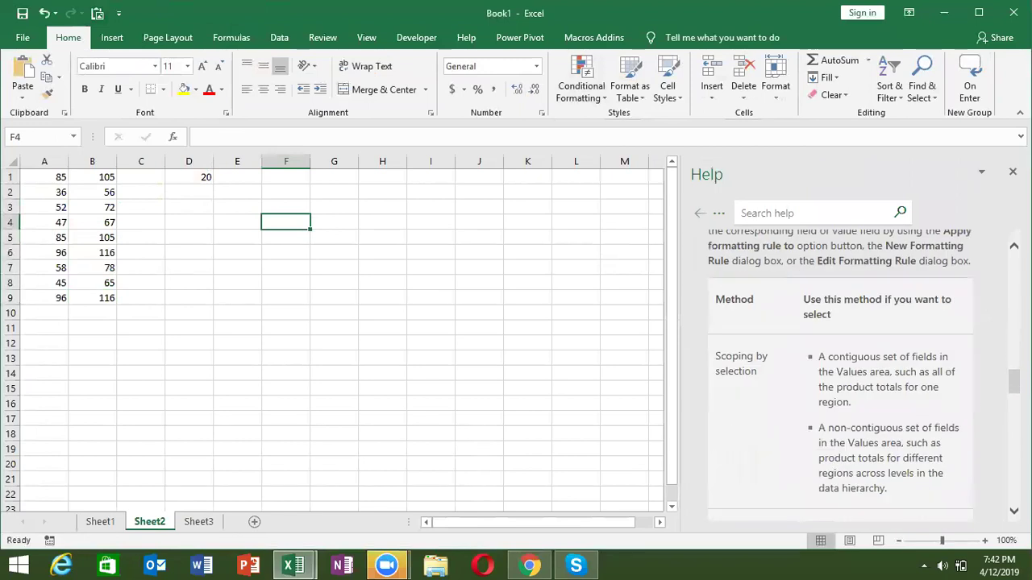
scroll(838, 371, down, 5)
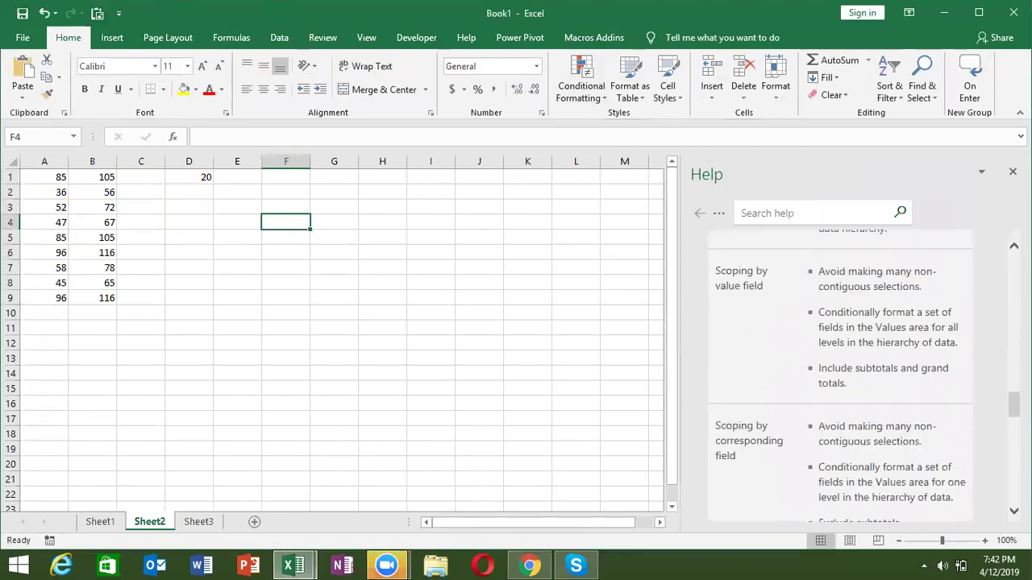
scroll(927, 339, down, 5)
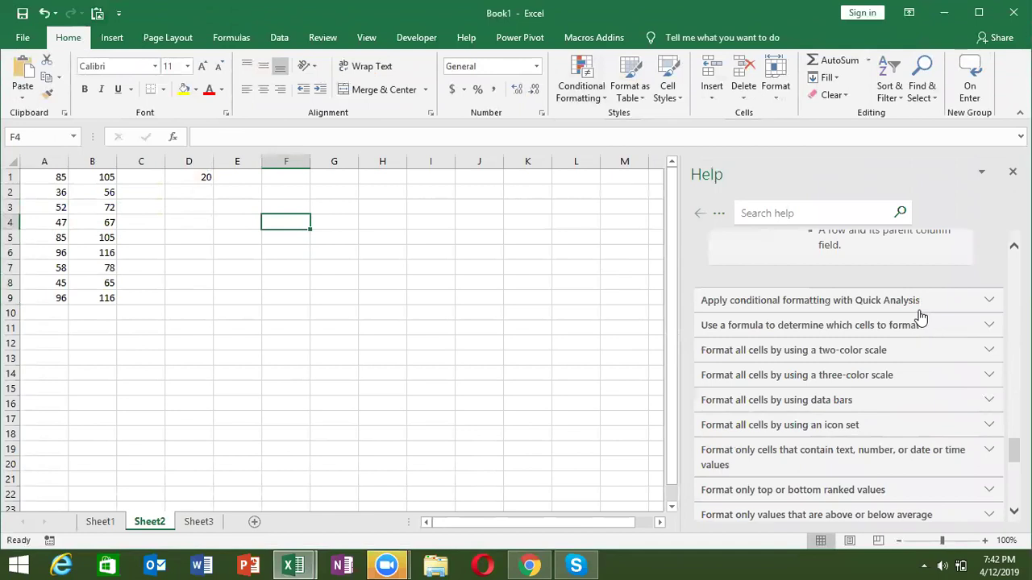
click(919, 311)
scroll(847, 371, up, 5)
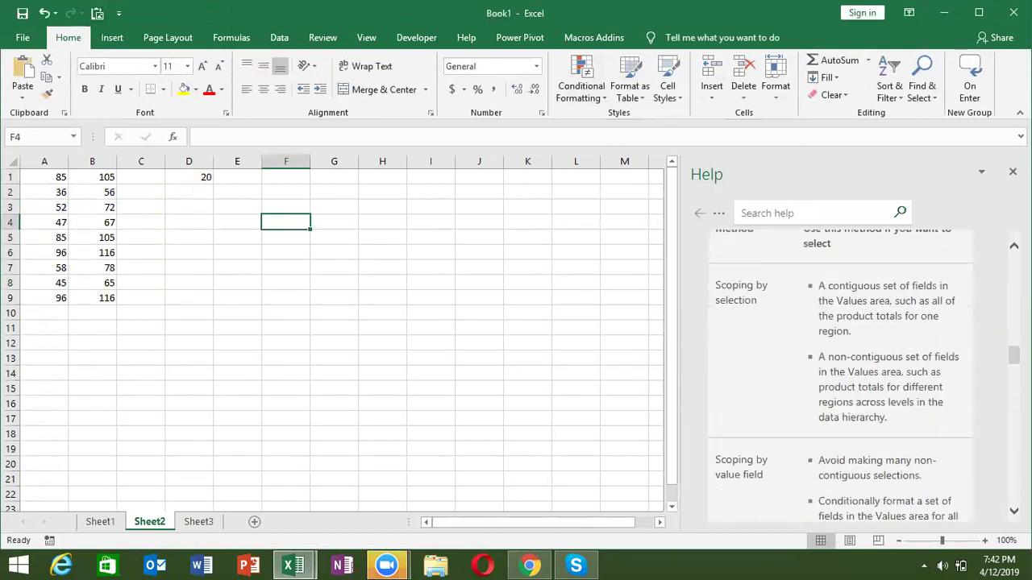
scroll(846, 371, up, 5)
scroll(847, 371, up, 5)
scroll(847, 371, up, 5)
scroll(857, 371, up, 1)
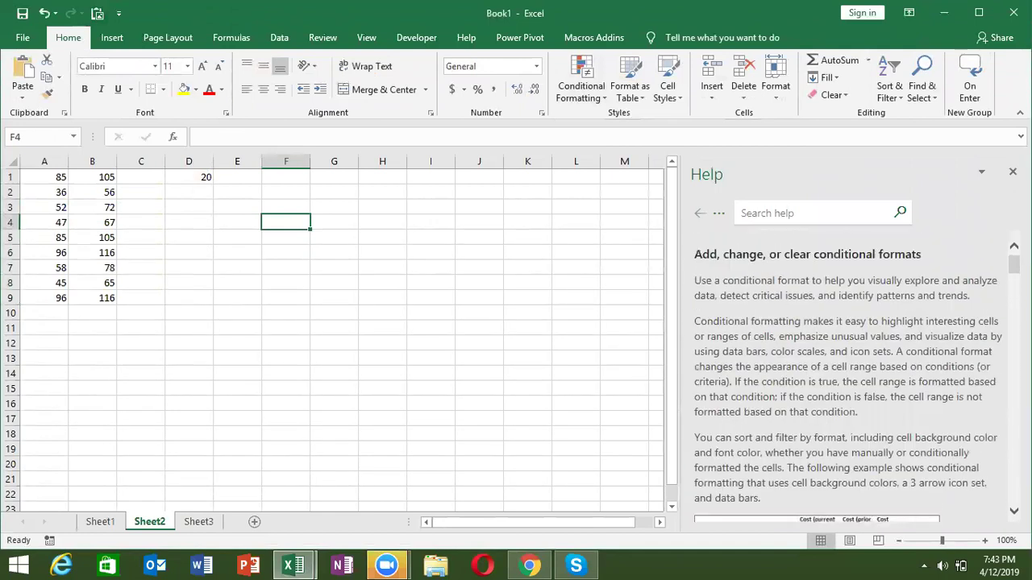
Search Help for 'limits' and open the Excel specifications and limits article
click(865, 204)
text(limits)
key(Return)
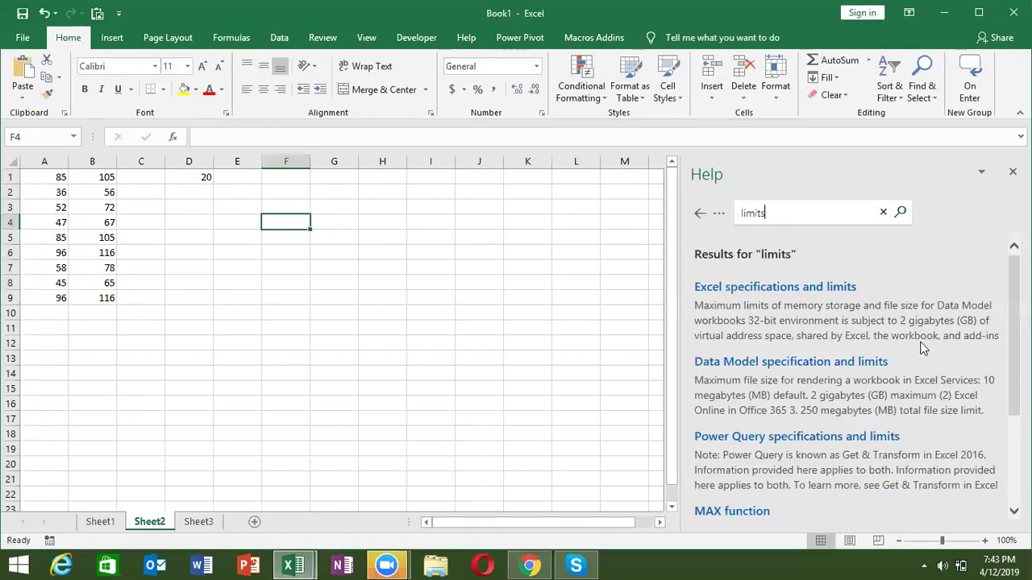
click(760, 290)
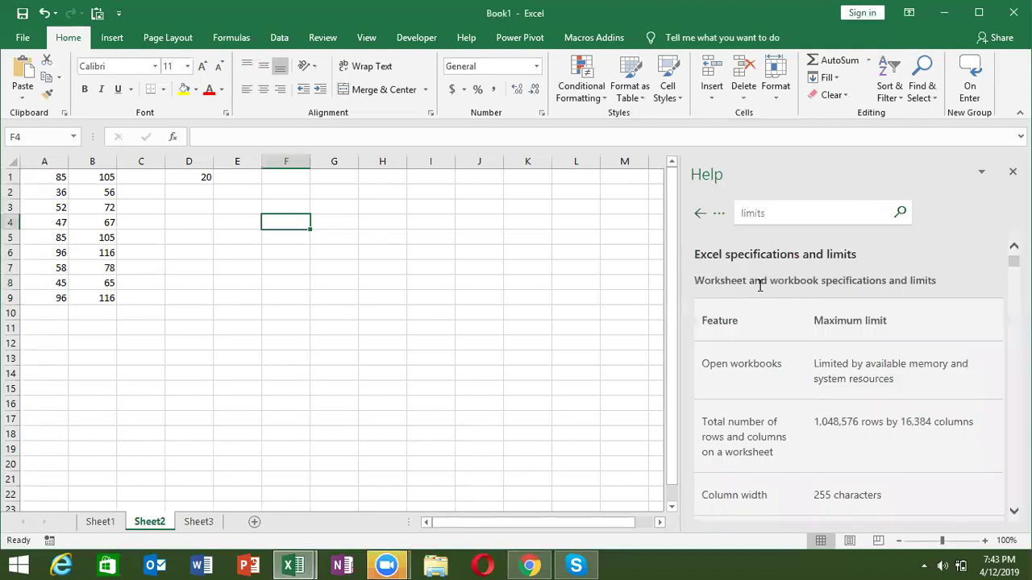
Scroll through the workbook specifications and limits table
scroll(760, 287, down, 3)
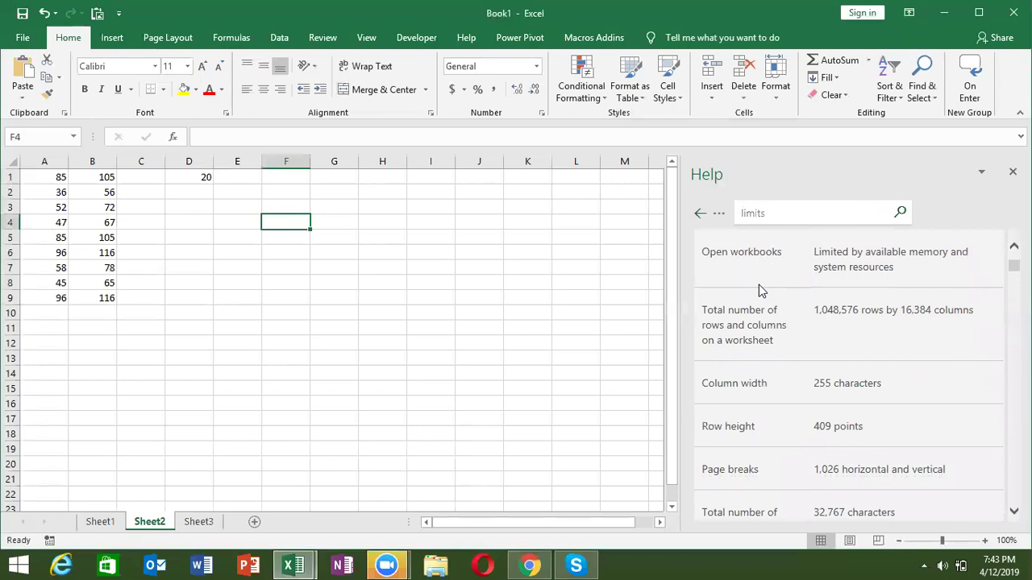
scroll(759, 290, down, 1)
scroll(760, 290, down, 2)
scroll(759, 290, down, 3)
scroll(760, 290, down, 3)
scroll(760, 290, down, 3)
scroll(760, 289, down, 3)
scroll(759, 286, down, 3)
scroll(759, 284, down, 3)
scroll(759, 286, down, 2)
scroll(759, 286, down, 3)
scroll(760, 286, down, 3)
scroll(759, 288, down, 2)
scroll(759, 290, down, 2)
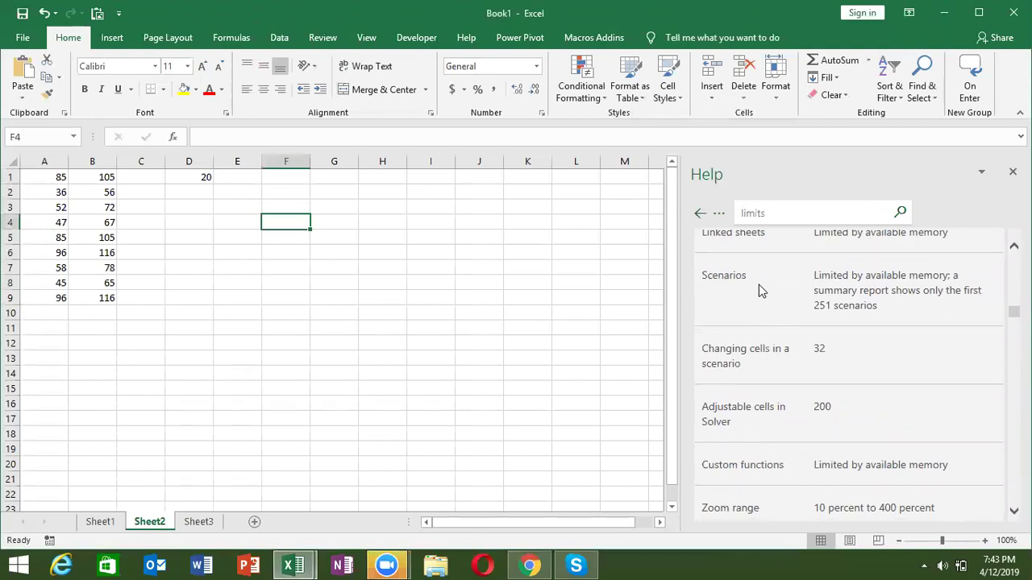
scroll(758, 287, up, 1)
scroll(758, 288, up, 2)
scroll(759, 288, up, 6)
scroll(759, 289, up, 4)
scroll(758, 285, up, 5)
scroll(759, 285, up, 2)
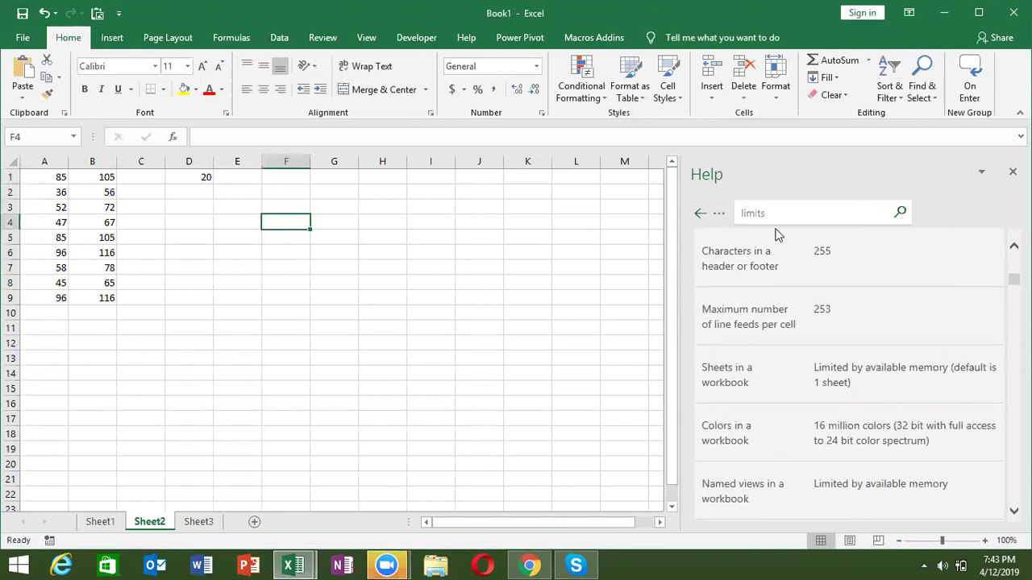
Search Help for 'shortcut' and open the Keyboard shortcuts in Excel for Windows article
click(772, 219)
text(sort)
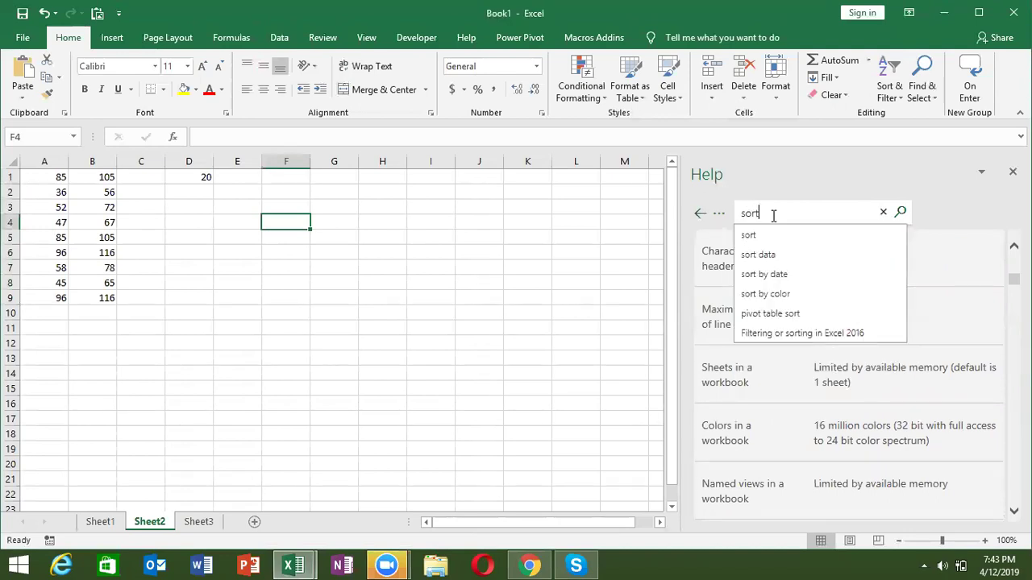
text(c)
text(ut)
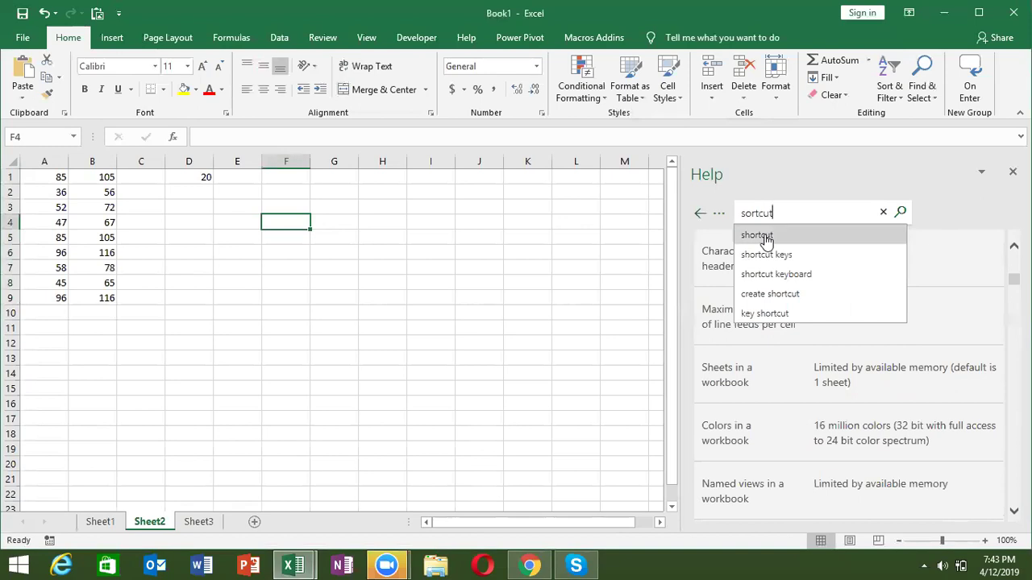
click(767, 238)
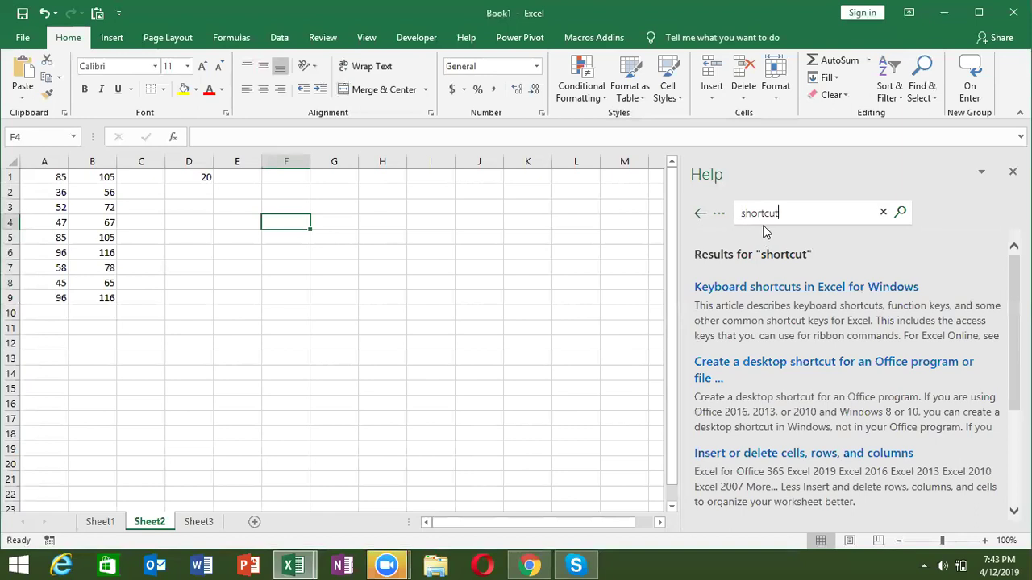
click(748, 292)
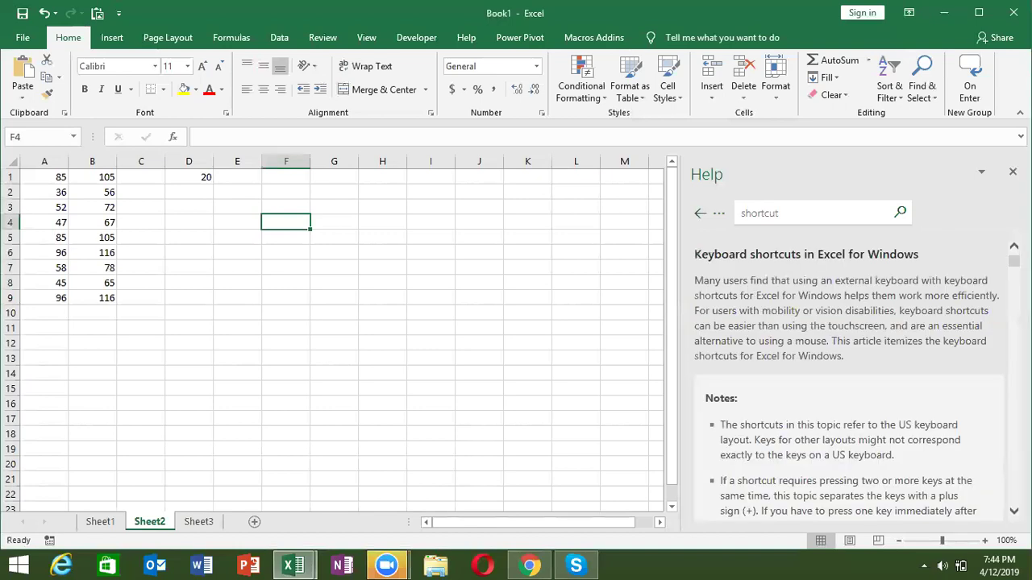
Skim the keyboard shortcuts article, then hide Excel with Win+D to show the desktop
scroll(1013, 511, down, 3)
scroll(1013, 510, down, 3)
scroll(1013, 510, down, 3)
scroll(1013, 510, down, 3)
scroll(1013, 510, down, 2)
scroll(846, 371, down, 5)
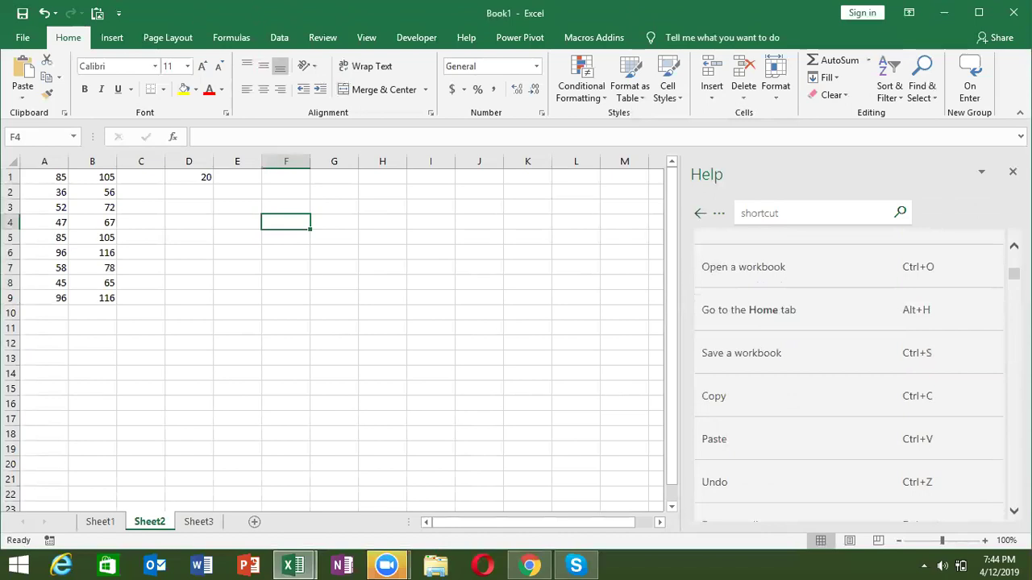
key(super+d)
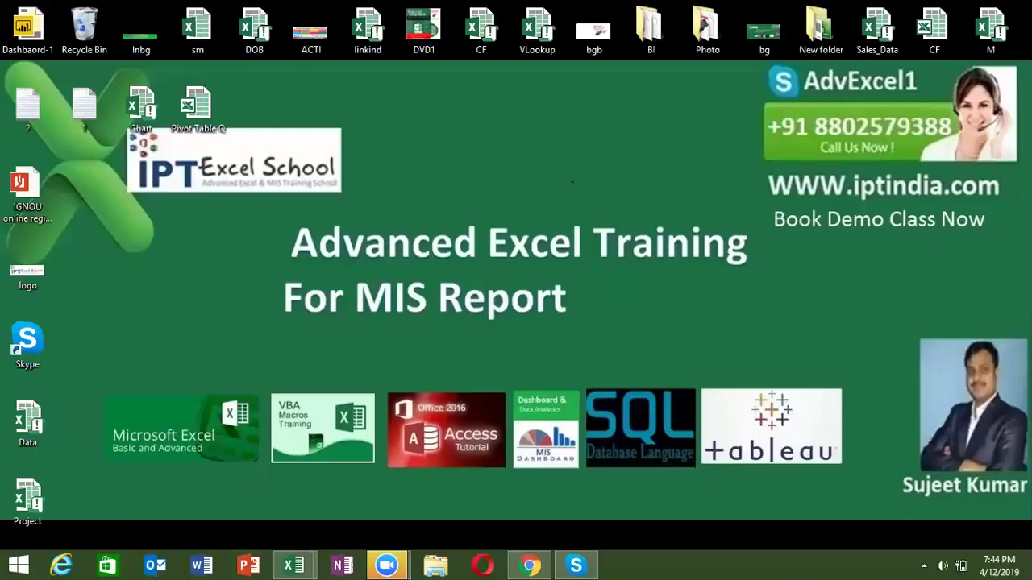